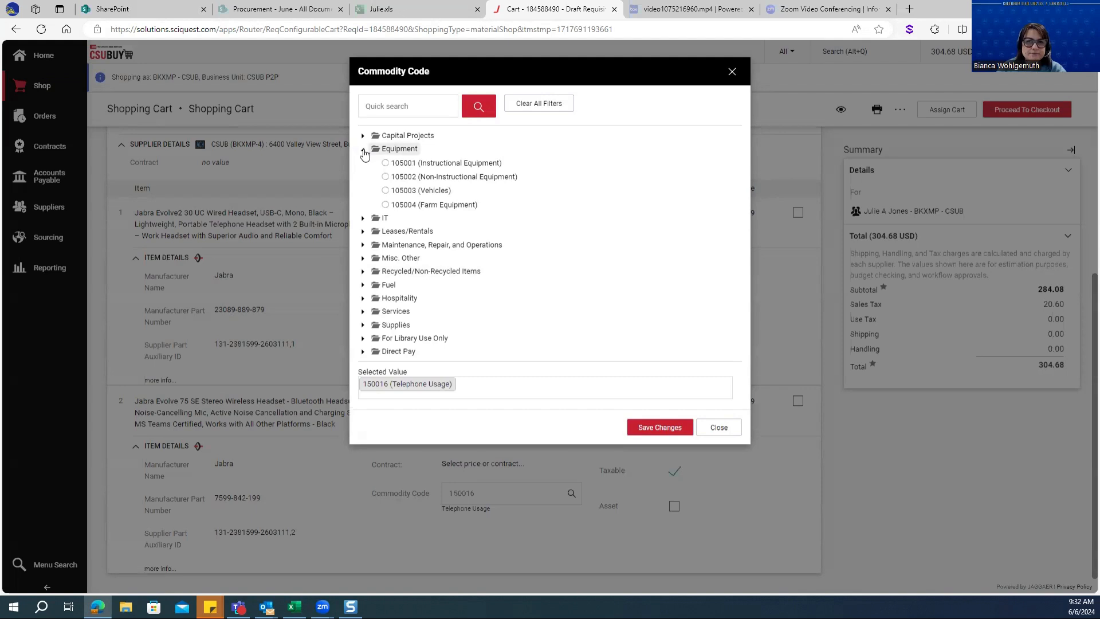
Check the IT commodity codes, close the code list without saving, and reopen the shopping cart from the home page
{"action": "left_click", "coordinate": [362, 163]}
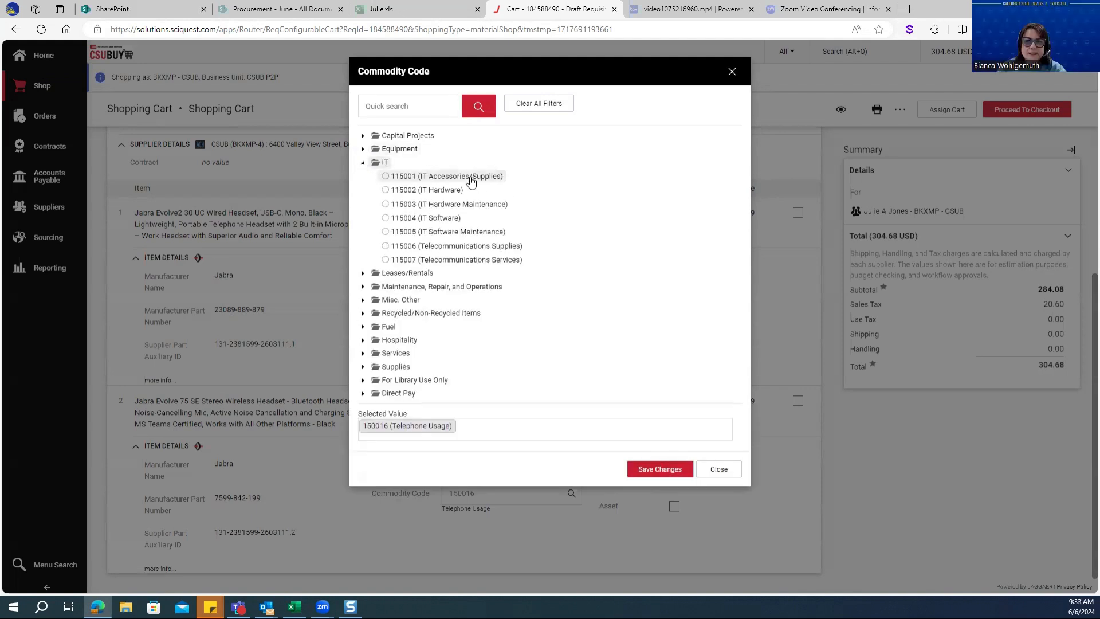
{"action": "left_click", "coordinate": [733, 73]}
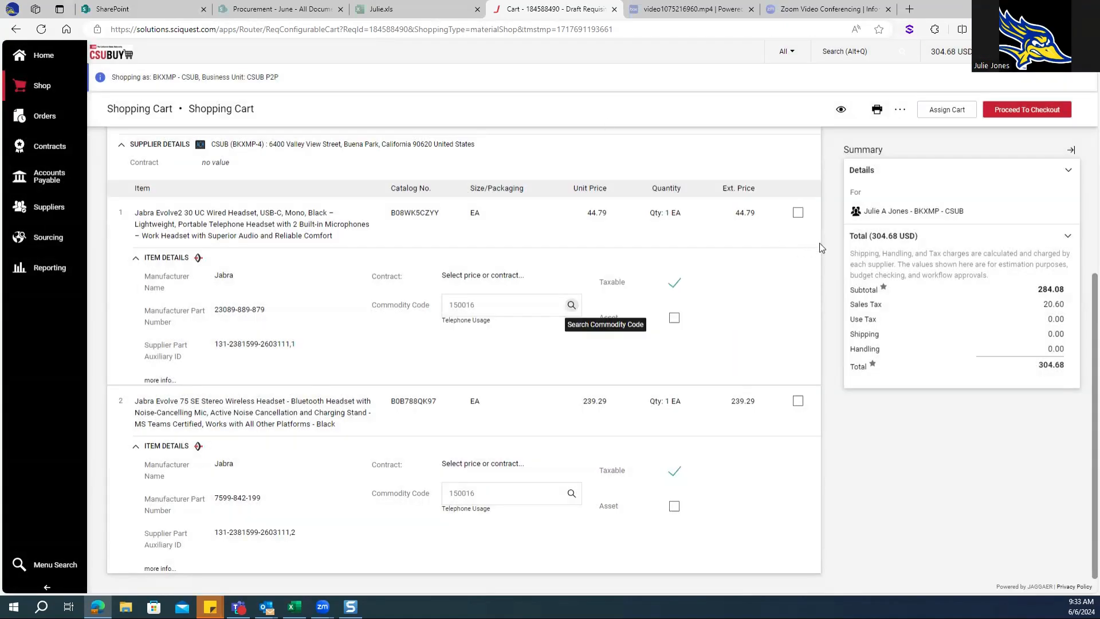
{"action": "left_click", "coordinate": [41, 57]}
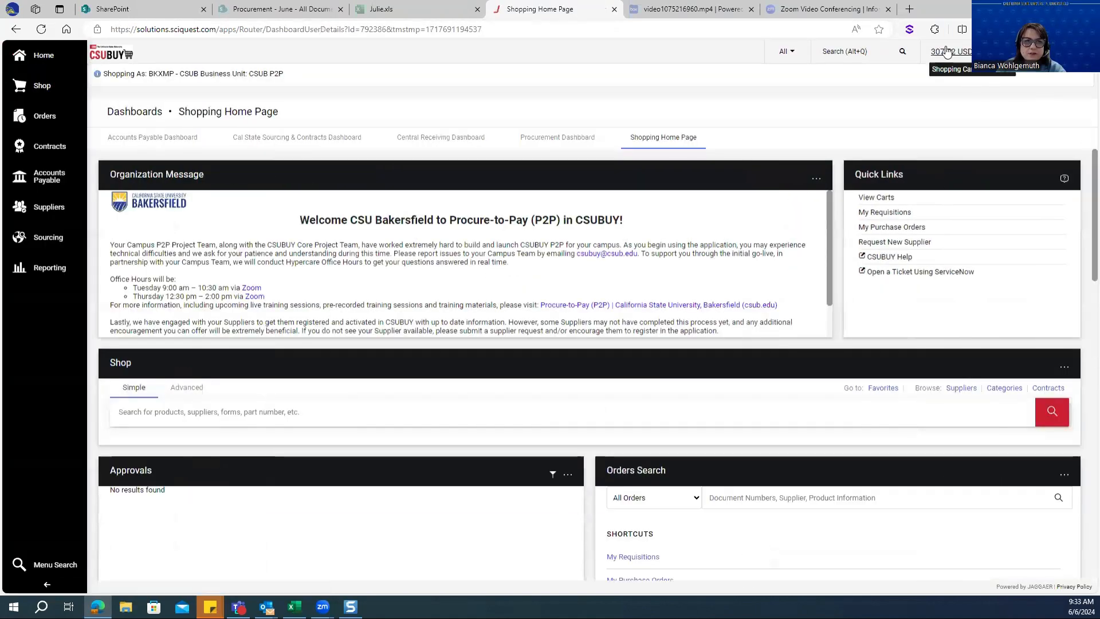
{"action": "mouse_move", "coordinate": [948, 52]}
{"action": "left_click", "coordinate": [960, 107]}
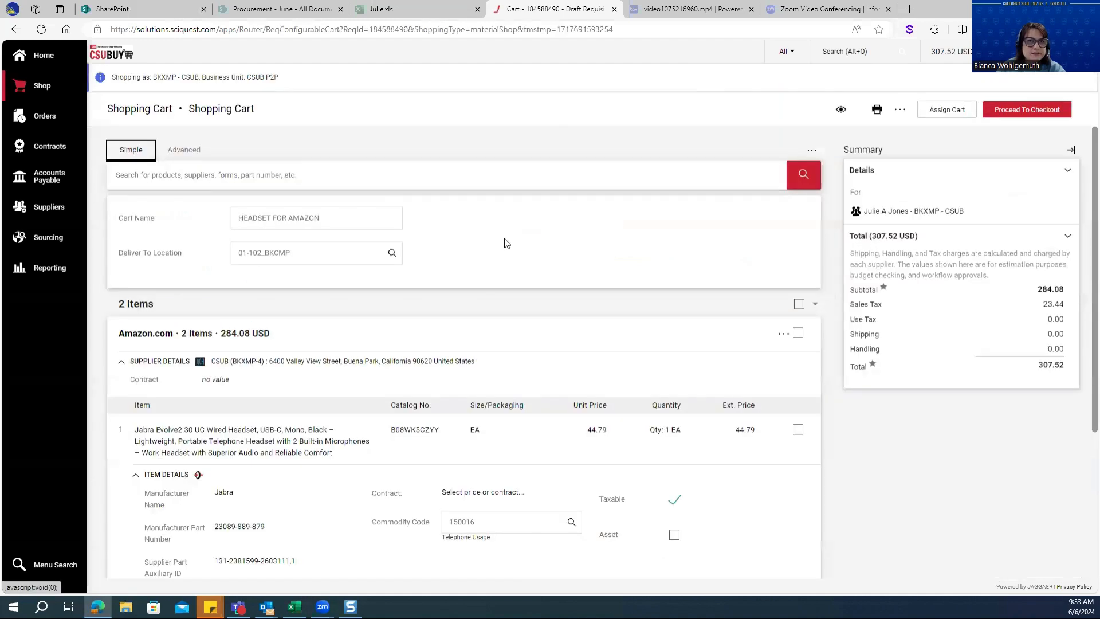
Set the commodity code of line 1, the Jabra Evolve2 30 headset, to 115001 (IT Accessories/Supplies)
{"action": "scroll", "coordinate": [519, 252], "scroll_direction": "down", "scroll_amount": 4}
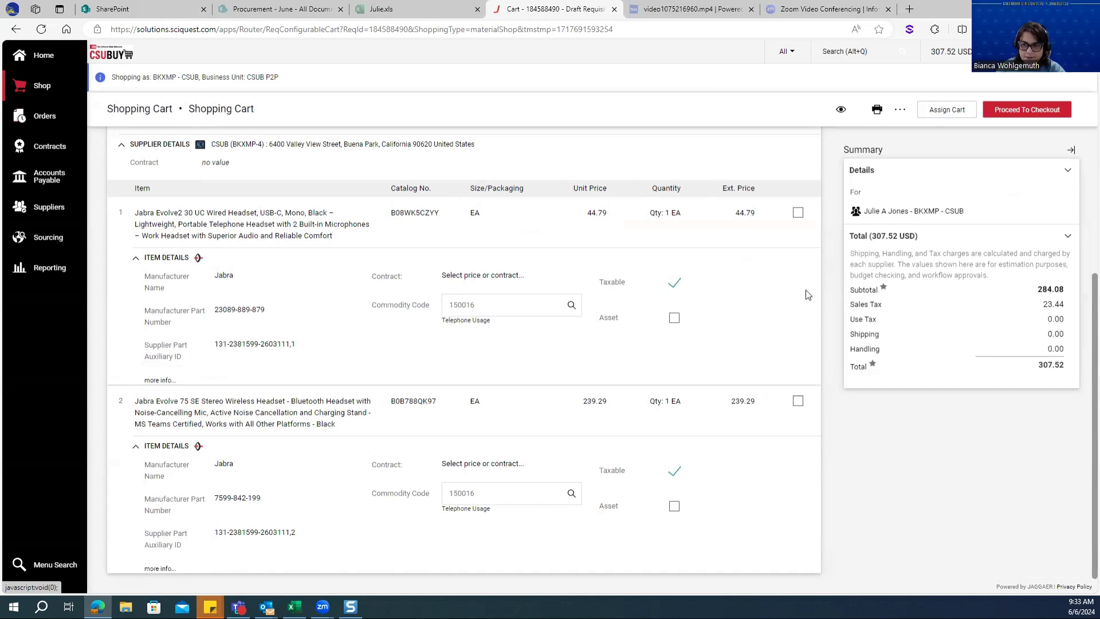
{"action": "left_click", "coordinate": [571, 307]}
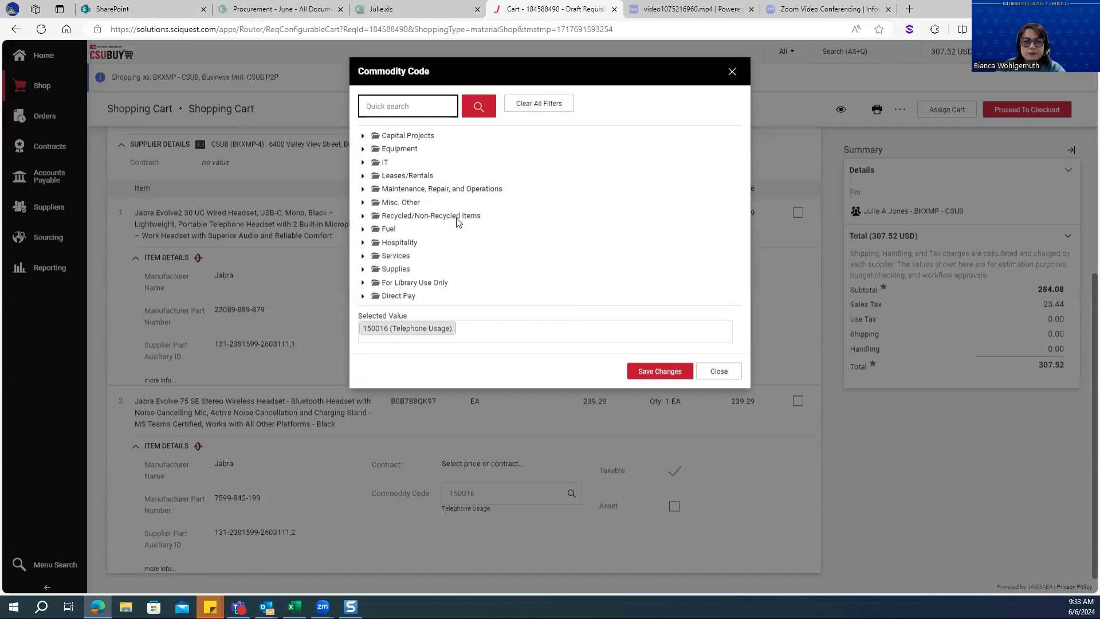
{"action": "left_click", "coordinate": [363, 163]}
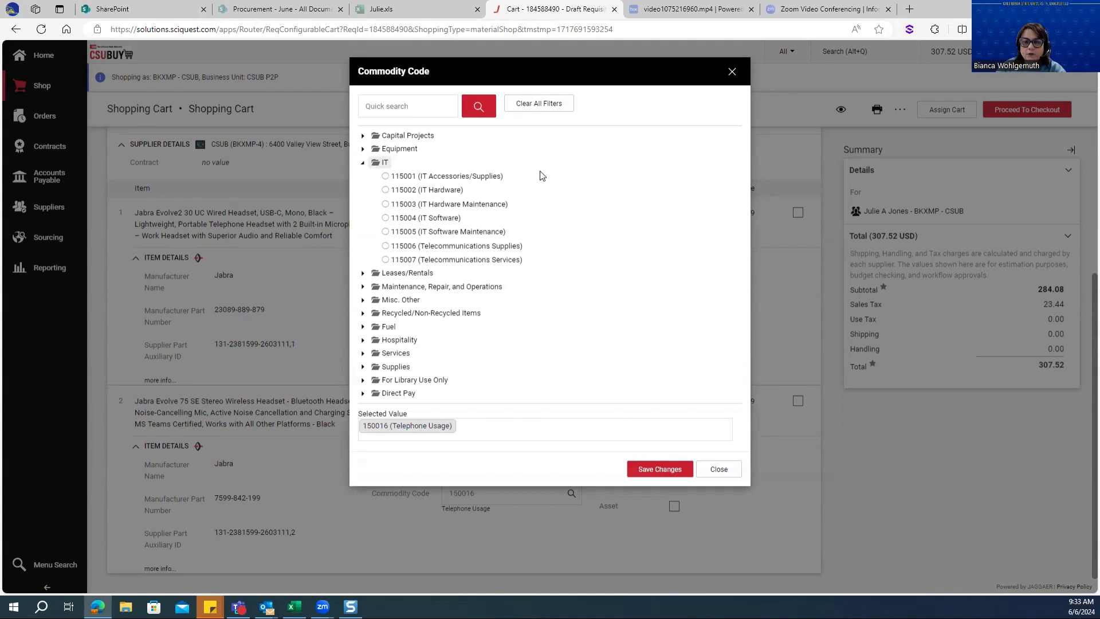
{"action": "left_click", "coordinate": [493, 182]}
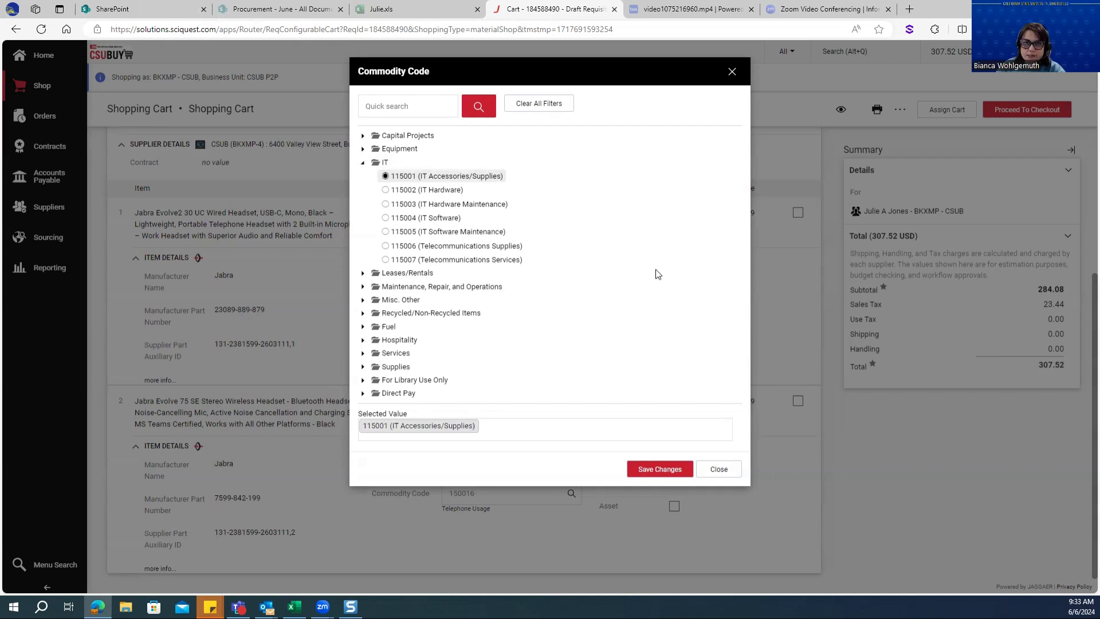
{"action": "left_click", "coordinate": [660, 469]}
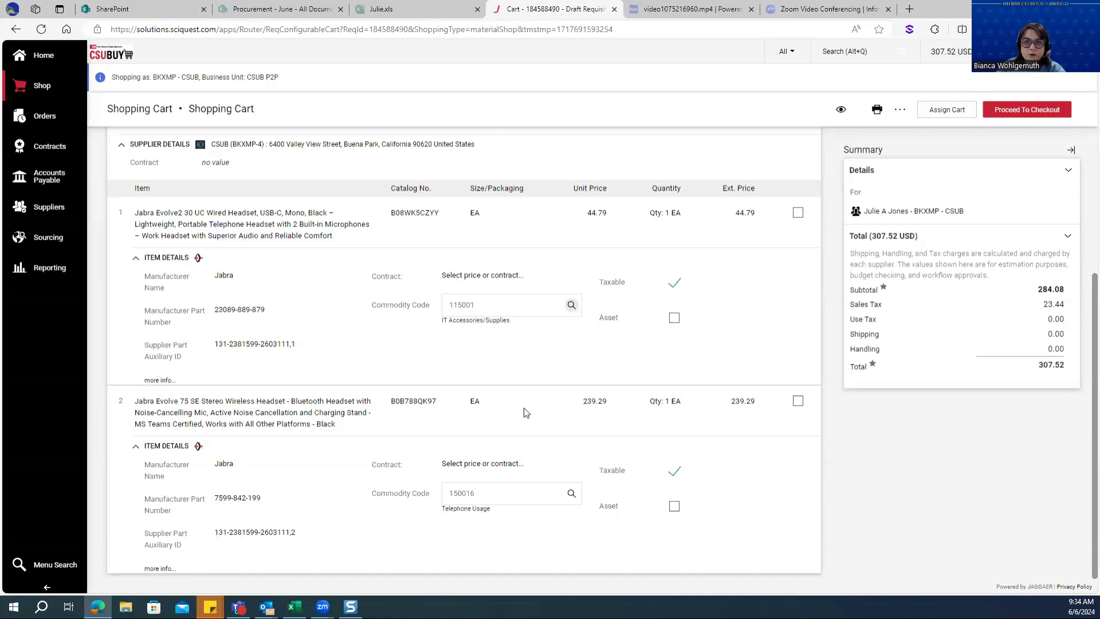
Set the commodity code of line 2, the Jabra Evolve 75 SE headset, to 115001 (IT Accessories/Supplies)
{"action": "left_click", "coordinate": [572, 494]}
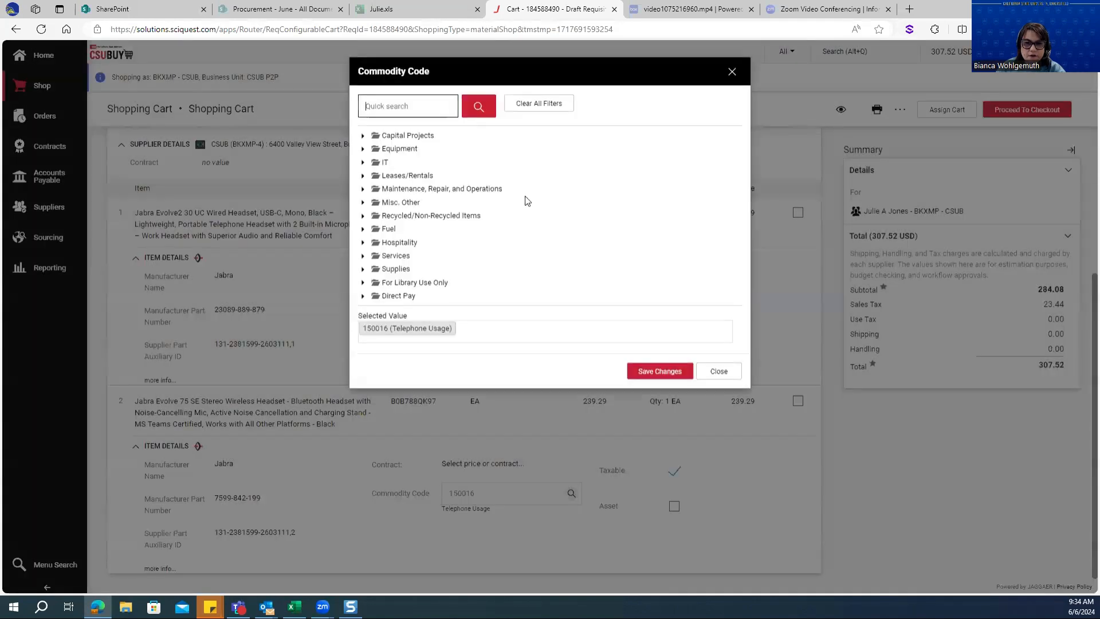
{"action": "left_click", "coordinate": [364, 163]}
{"action": "left_click", "coordinate": [420, 177]}
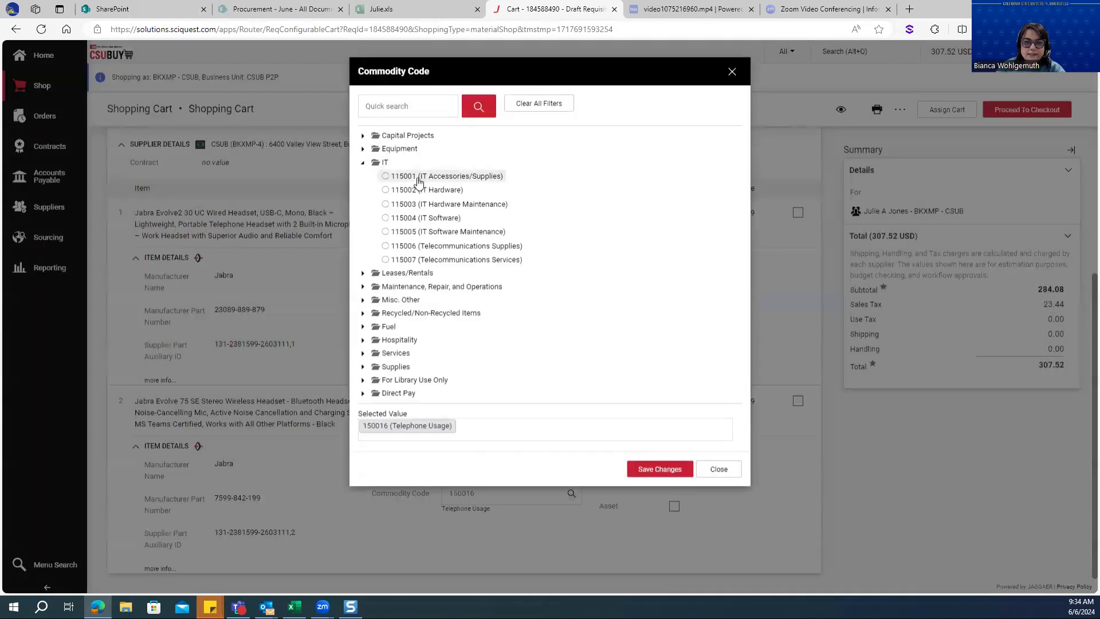
{"action": "left_click", "coordinate": [657, 470]}
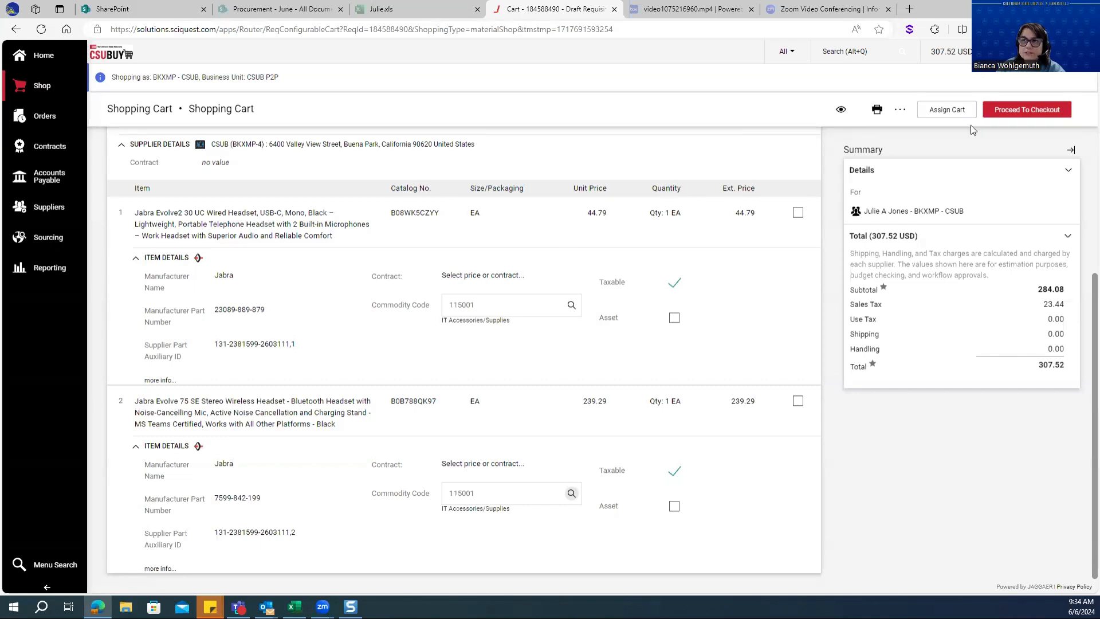
Proceed to checkout with the headset cart and go to the line 1 item details
{"action": "left_click", "coordinate": [1046, 113]}
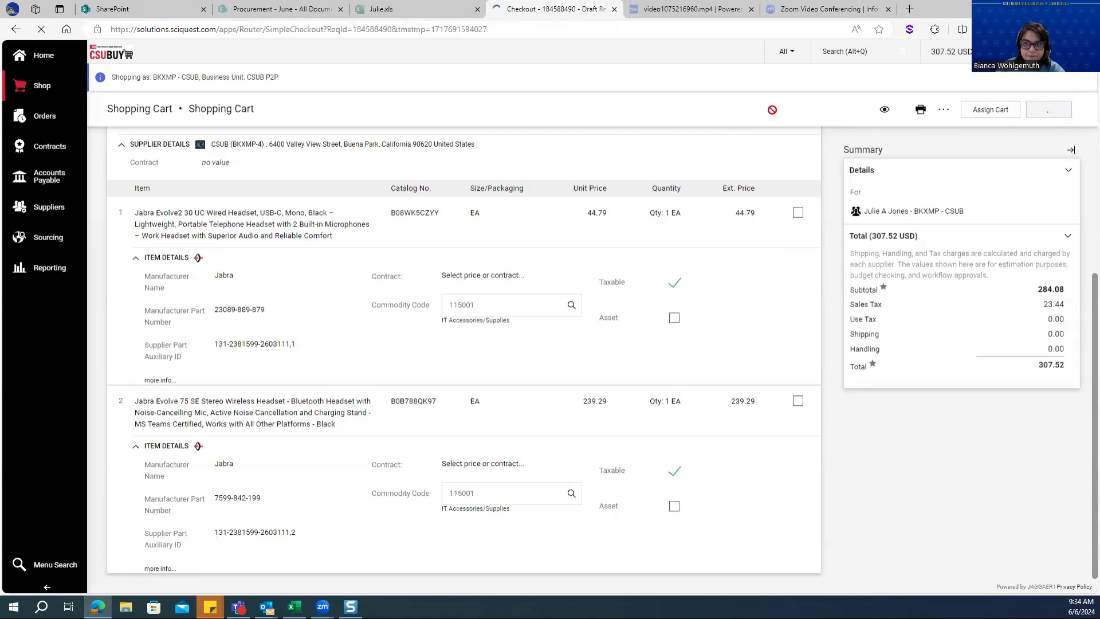
{"action": "scroll", "coordinate": [510, 315], "scroll_direction": "down", "scroll_amount": 5}
{"action": "scroll", "coordinate": [511, 315], "scroll_direction": "down", "scroll_amount": 6}
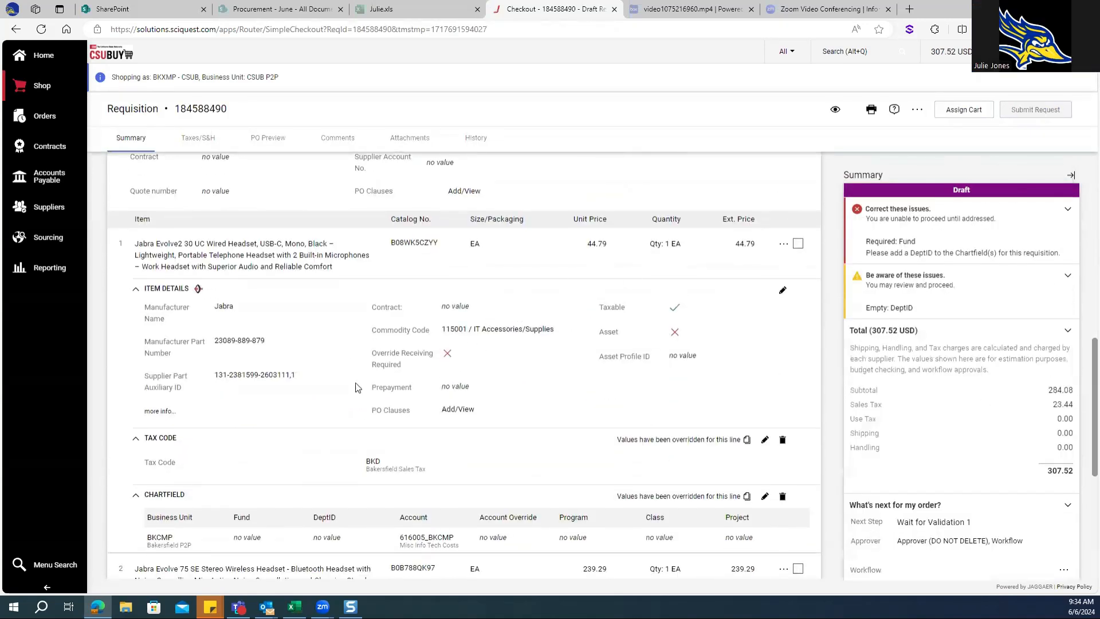
Change line 1's commodity code to 115002 (IT Hardware), save it, and check the account in its chartfield
{"action": "left_click", "coordinate": [782, 292]}
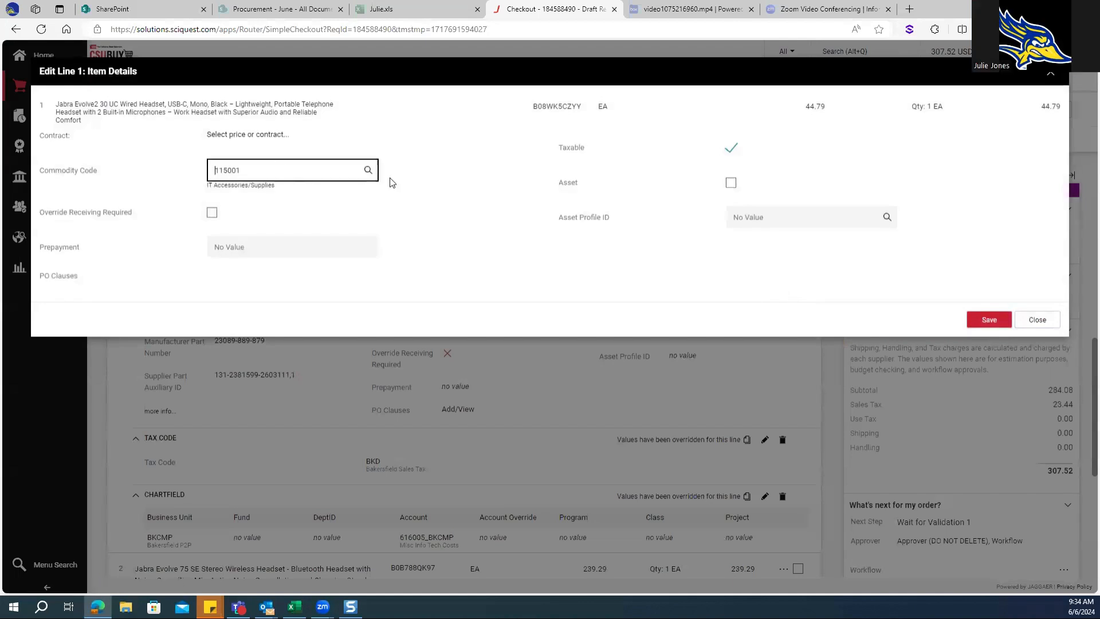
{"action": "left_click", "coordinate": [369, 171]}
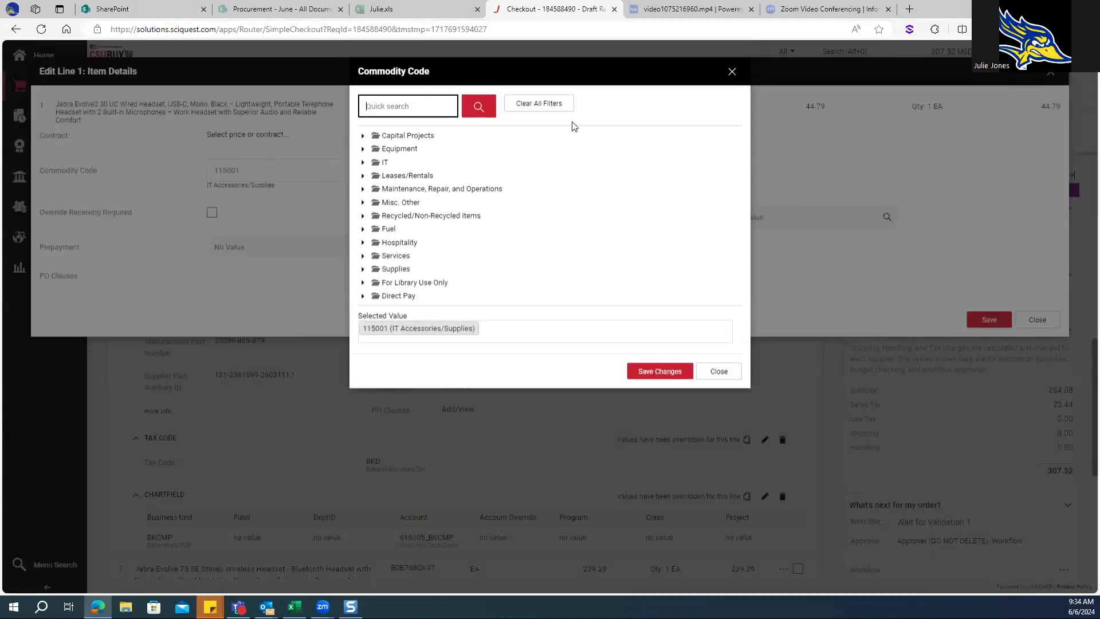
{"action": "left_click", "coordinate": [362, 162]}
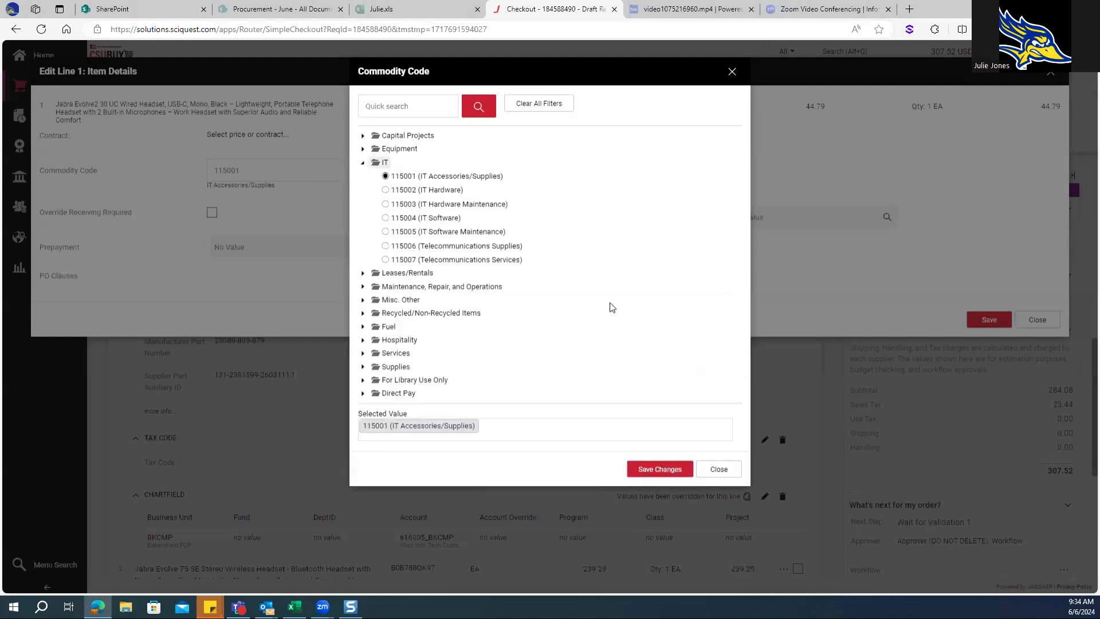
{"action": "left_click", "coordinate": [431, 190]}
{"action": "left_click", "coordinate": [656, 475]}
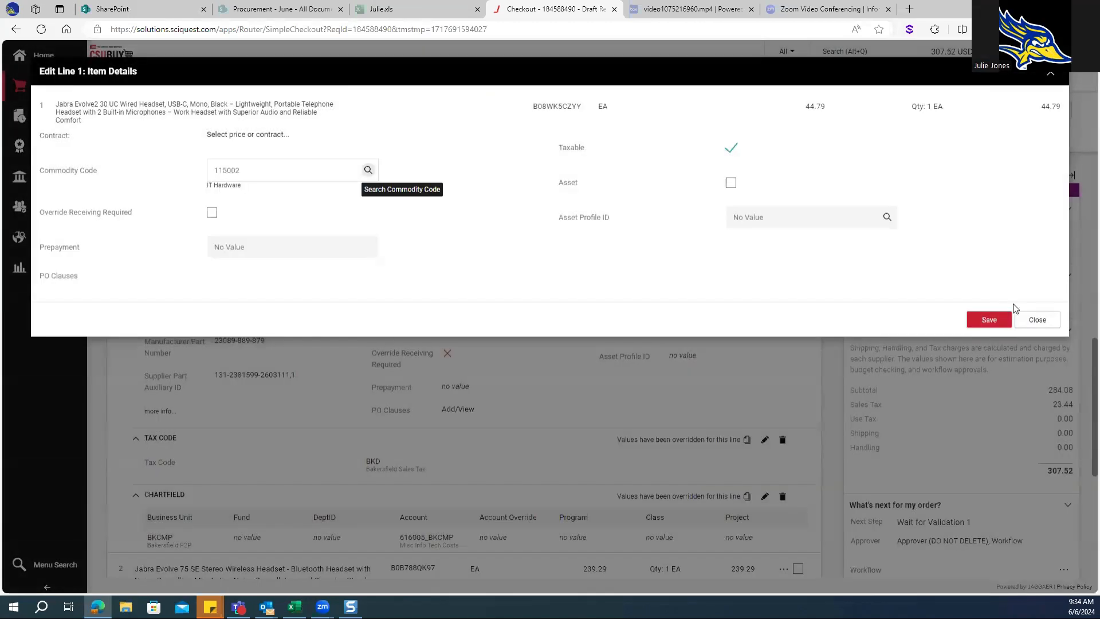
{"action": "left_click", "coordinate": [989, 320]}
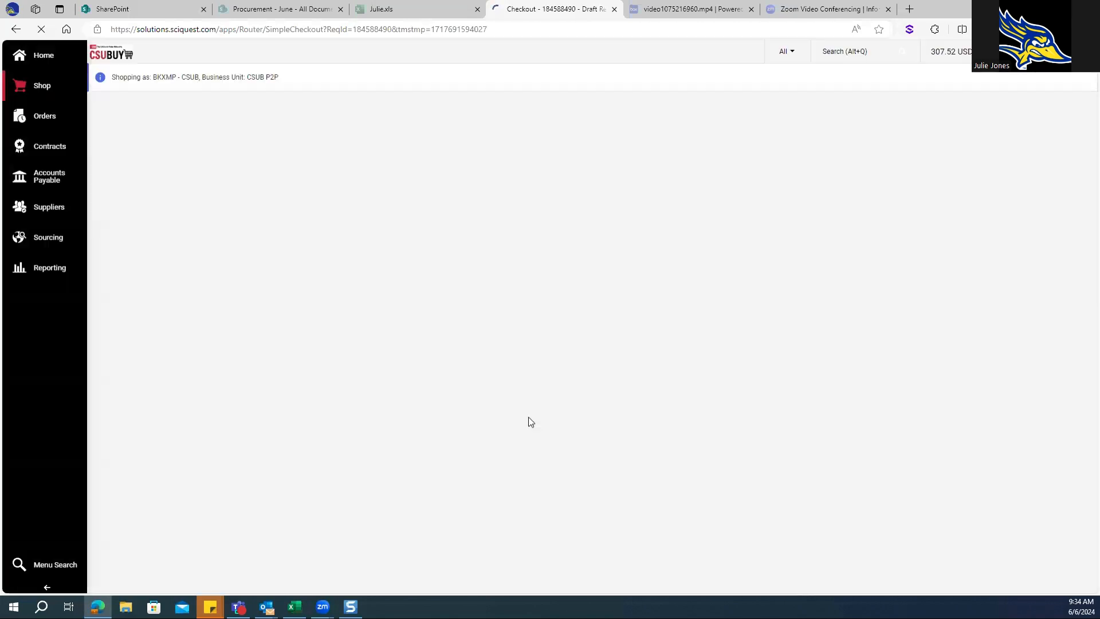
{"action": "scroll", "coordinate": [465, 448], "scroll_direction": "down", "scroll_amount": 10}
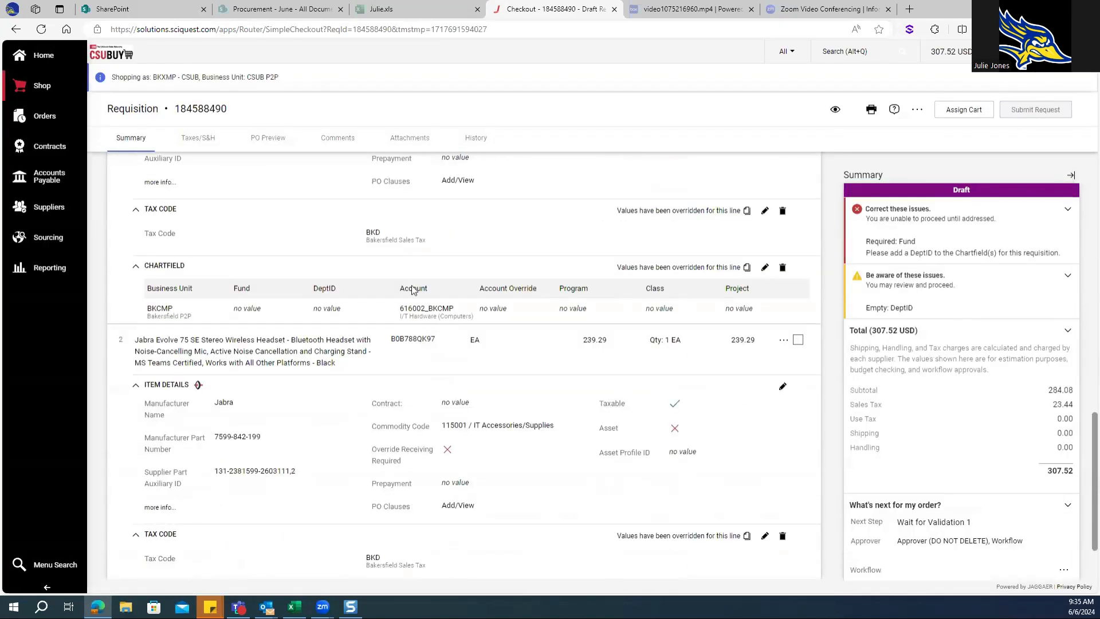
{"action": "scroll", "coordinate": [412, 312], "scroll_direction": "up", "scroll_amount": 2}
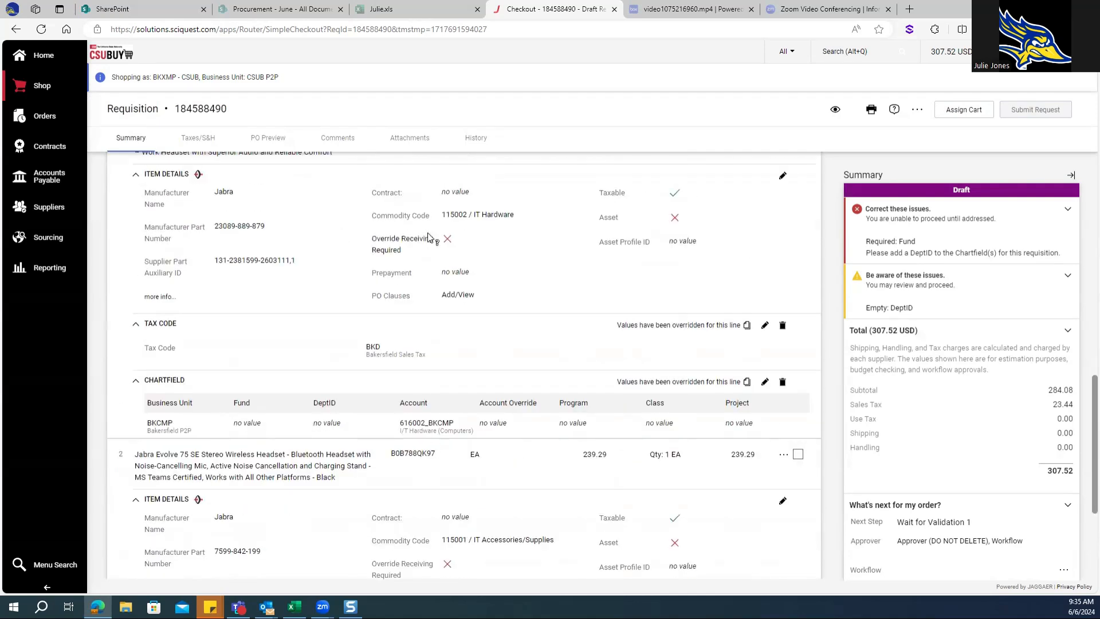
{"action": "scroll", "coordinate": [441, 467], "scroll_direction": "down", "scroll_amount": 3}
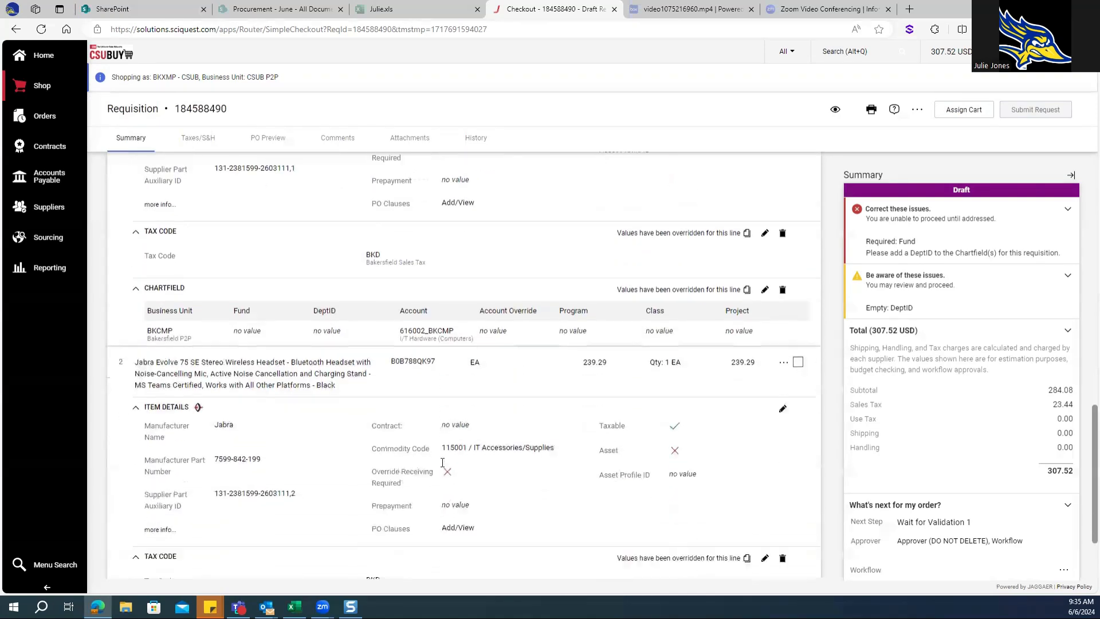
Set line 1's commodity code back to 115001 (IT Accessories/Supplies), save it, and check the chartfield accounts of both lines
{"action": "scroll", "coordinate": [473, 452], "scroll_direction": "up", "scroll_amount": 5}
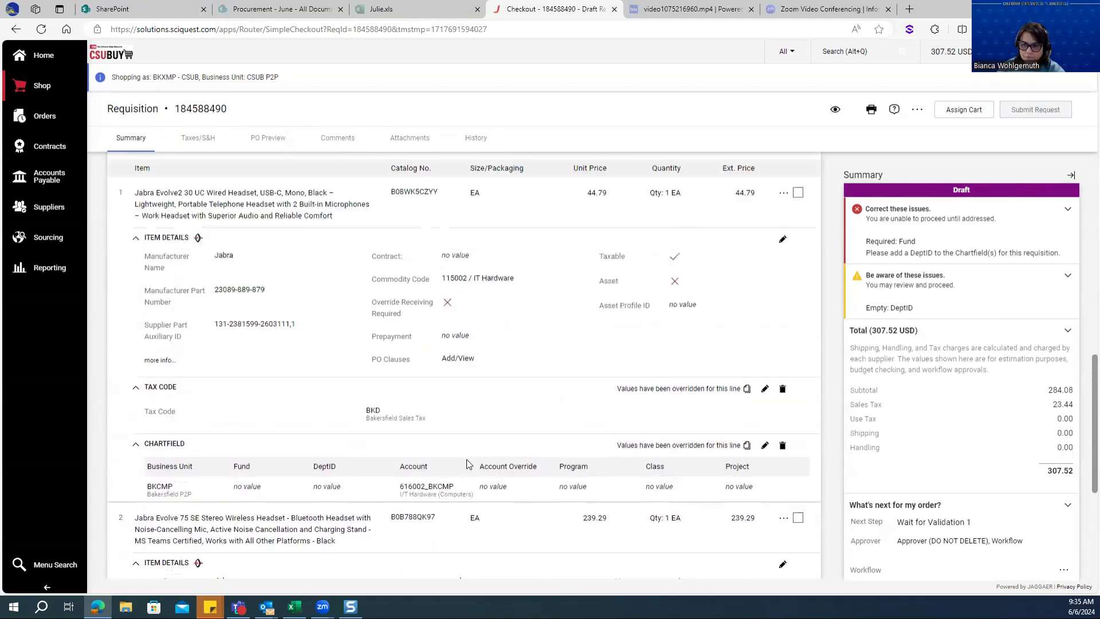
{"action": "left_click", "coordinate": [782, 318]}
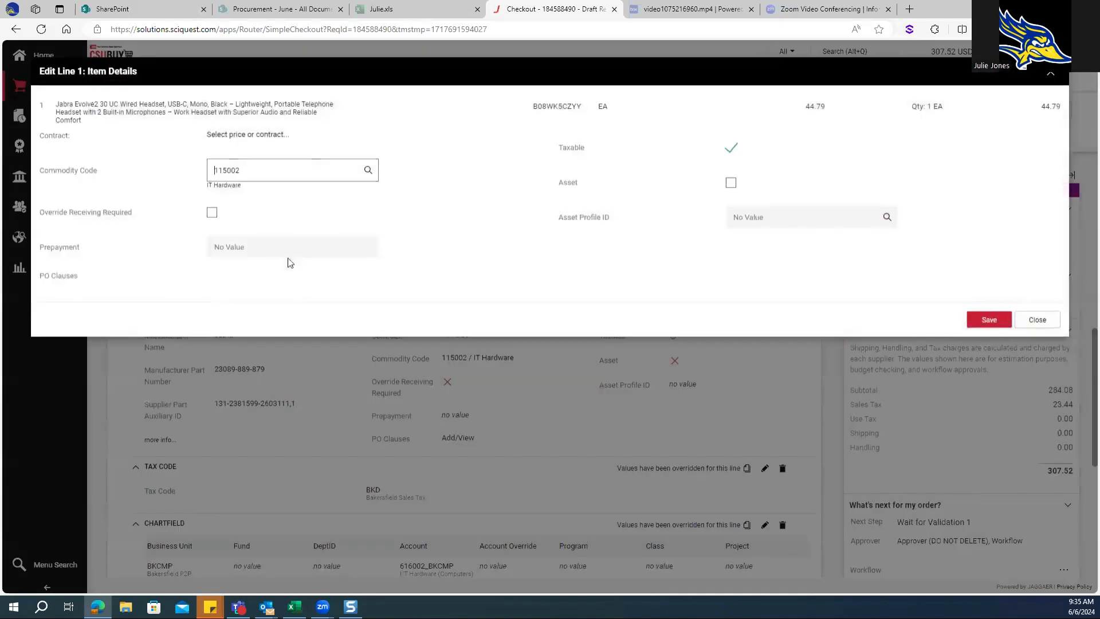
{"action": "left_click", "coordinate": [368, 169]}
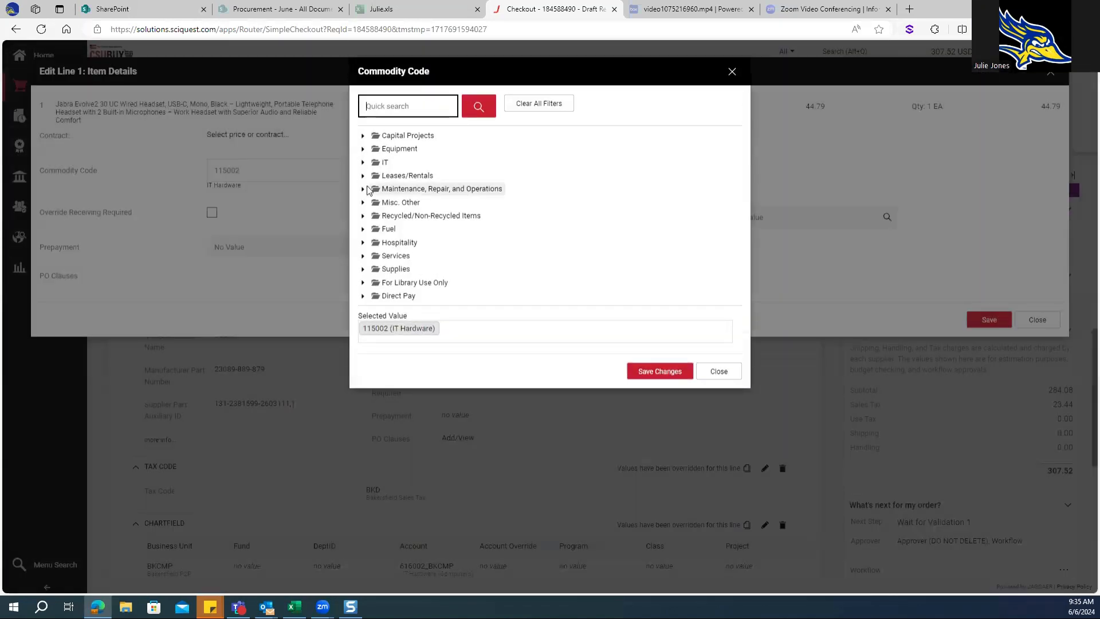
{"action": "left_click", "coordinate": [363, 162]}
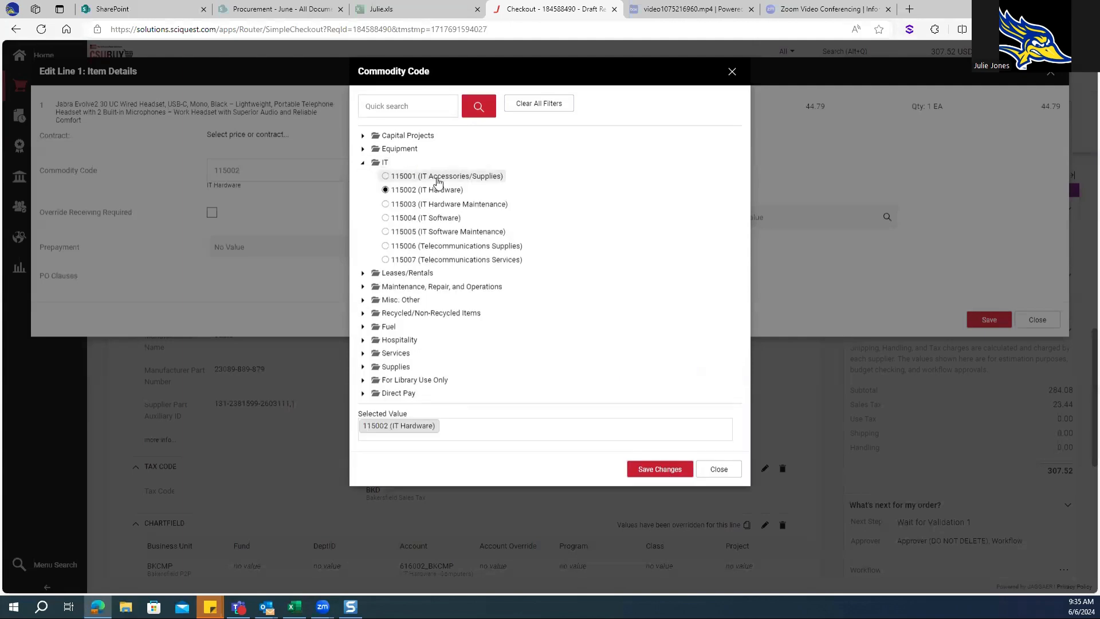
{"action": "left_click", "coordinate": [440, 178]}
{"action": "left_click", "coordinate": [647, 468]}
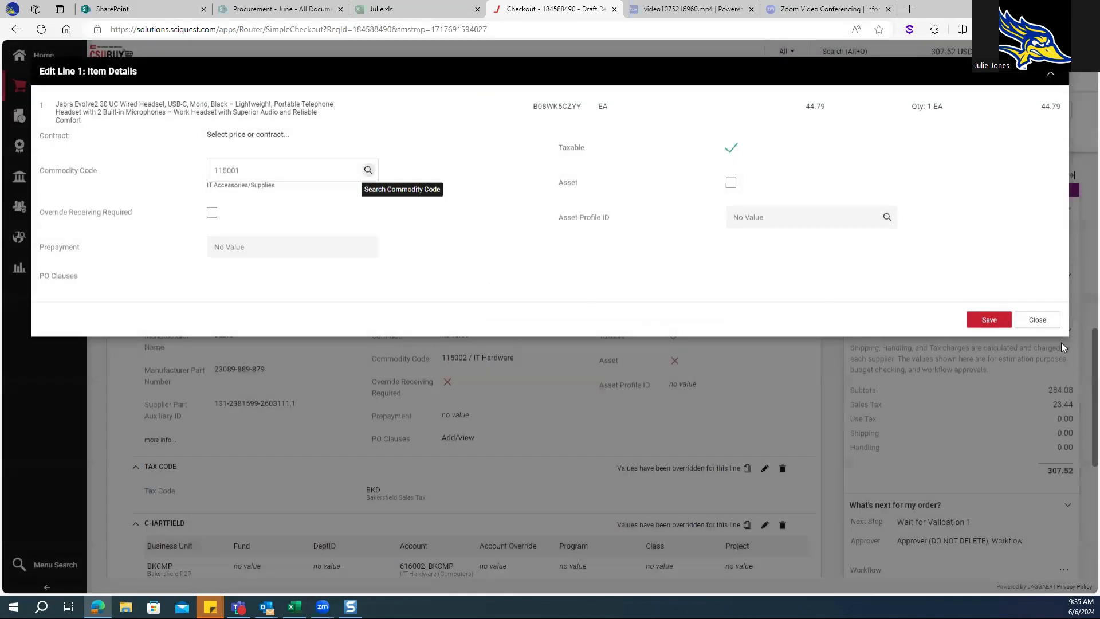
{"action": "left_click", "coordinate": [991, 318]}
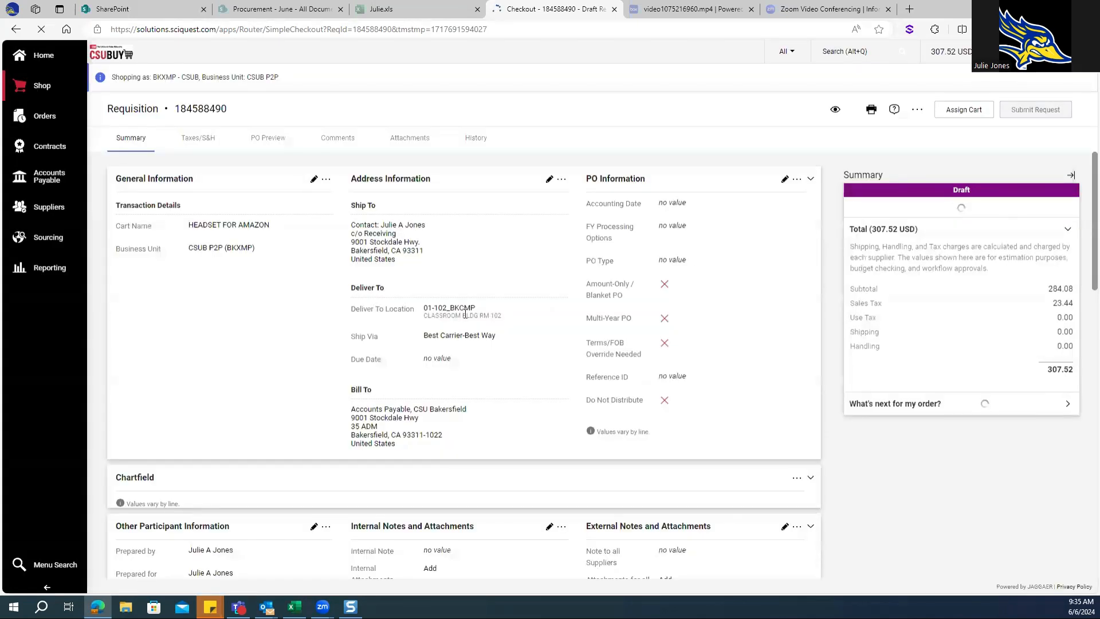
{"action": "scroll", "coordinate": [466, 314], "scroll_direction": "down", "scroll_amount": 3}
{"action": "scroll", "coordinate": [466, 319], "scroll_direction": "down", "scroll_amount": 10}
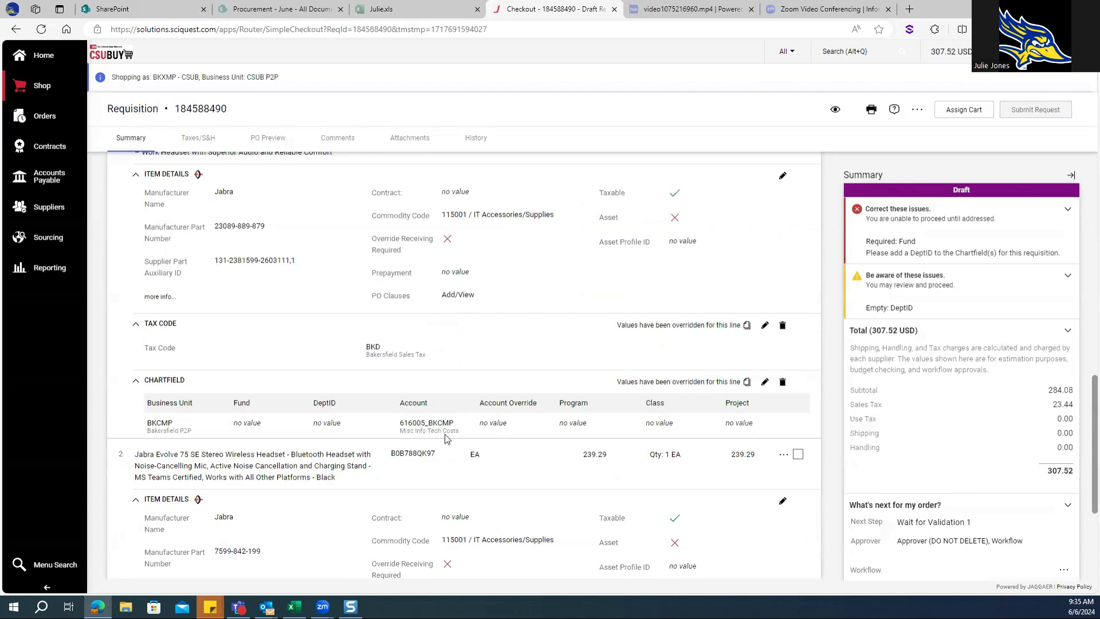
{"action": "scroll", "coordinate": [444, 439], "scroll_direction": "down", "scroll_amount": 3}
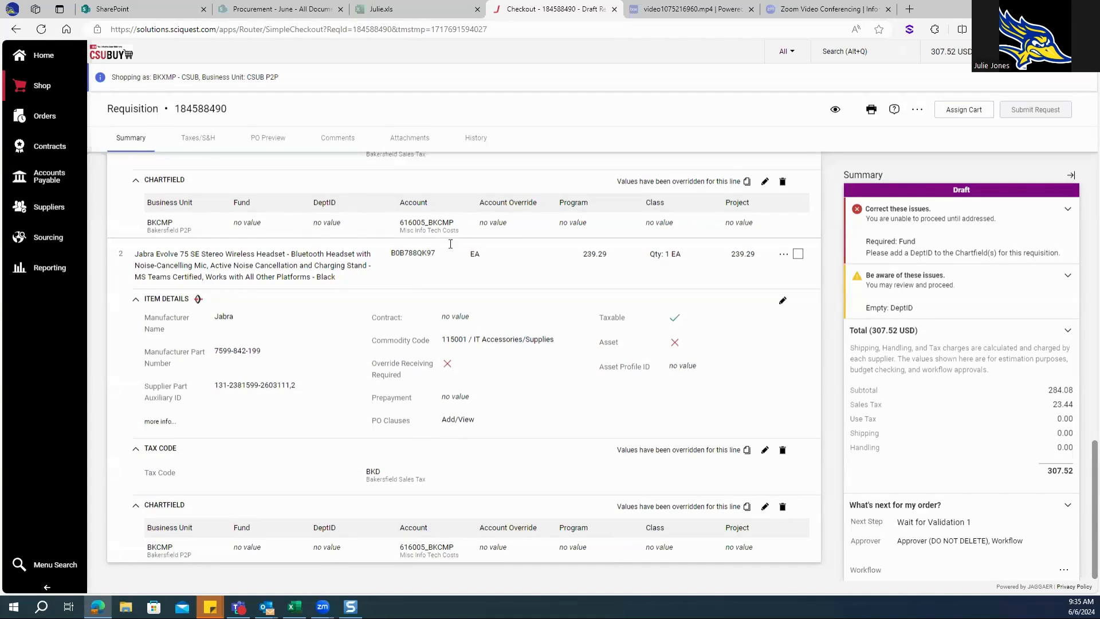
Open the chartfield override for line 1 and set its fund to BK001_BKCMP - CSUB Operating Fund
{"action": "scroll", "coordinate": [425, 542], "scroll_direction": "up", "scroll_amount": 3}
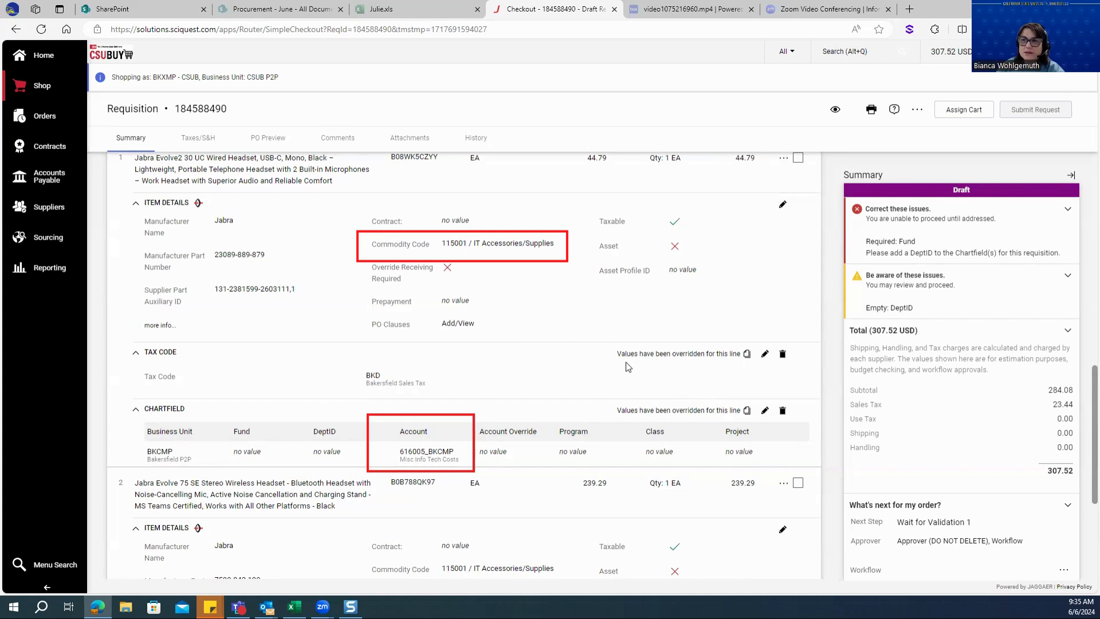
{"action": "left_click", "coordinate": [765, 410]}
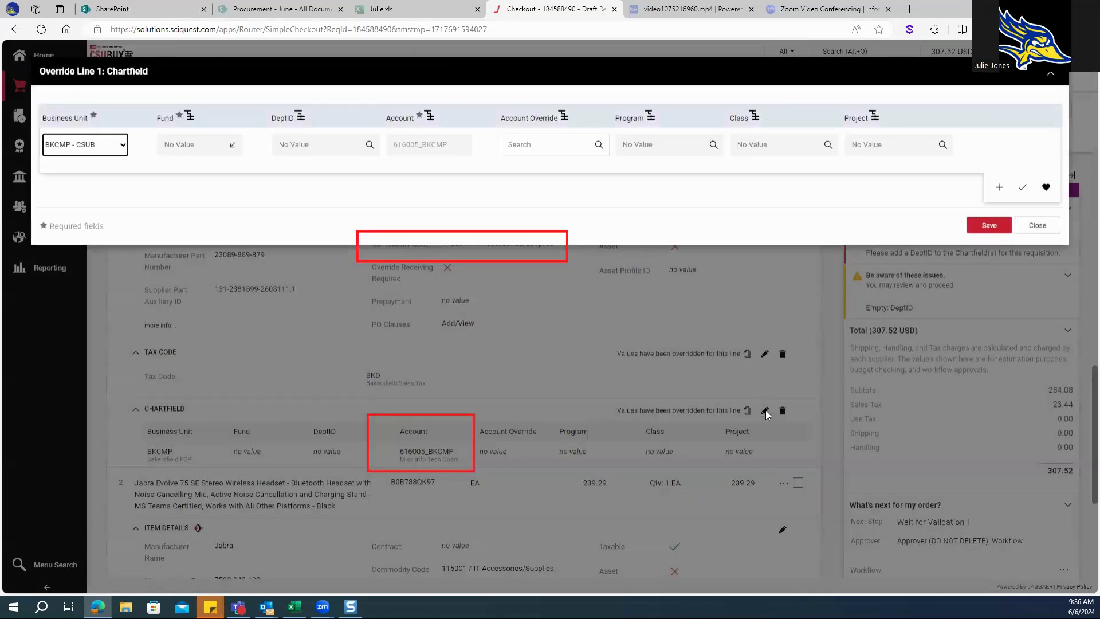
{"action": "left_click", "coordinate": [122, 148]}
{"action": "left_click", "coordinate": [122, 149]}
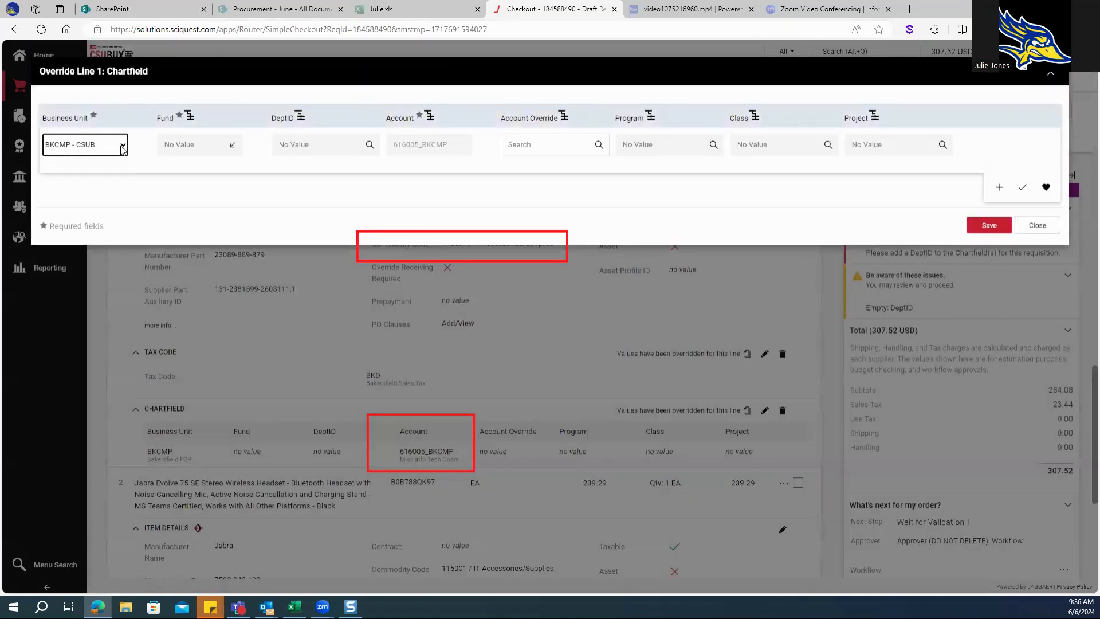
{"action": "left_click", "coordinate": [232, 145]}
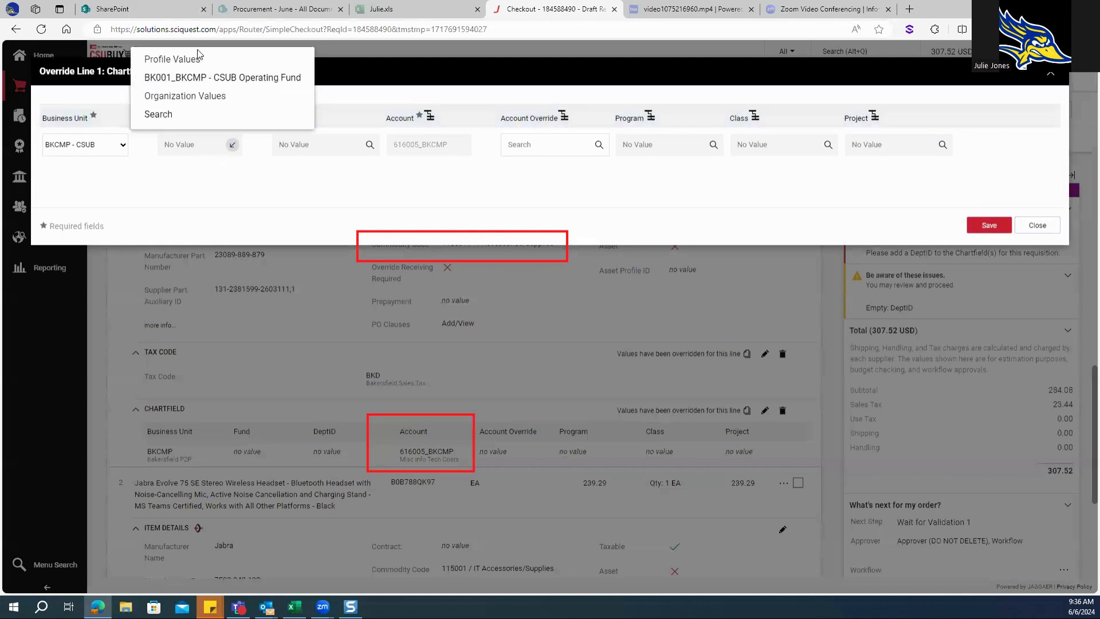
{"action": "left_click", "coordinate": [223, 78]}
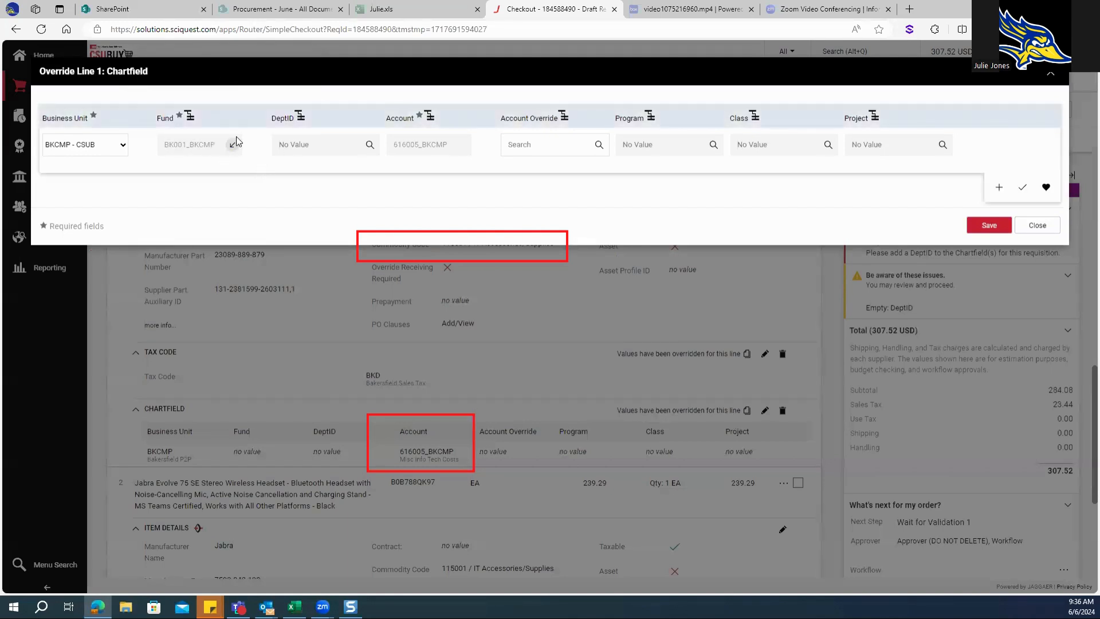
Search the DeptID descriptions for "proc" and set line 1's DeptID to D21150_BKCMP (Contract & Procurement Svcs)
{"action": "left_click", "coordinate": [370, 145]}
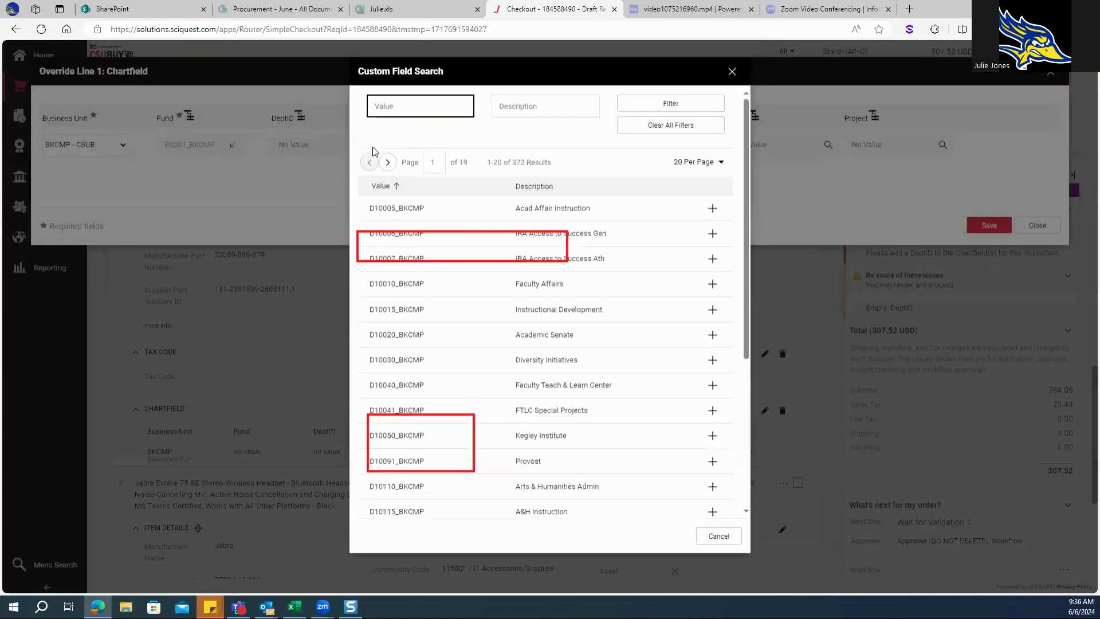
{"action": "left_click", "coordinate": [517, 106]}
{"action": "type", "text": "p"}
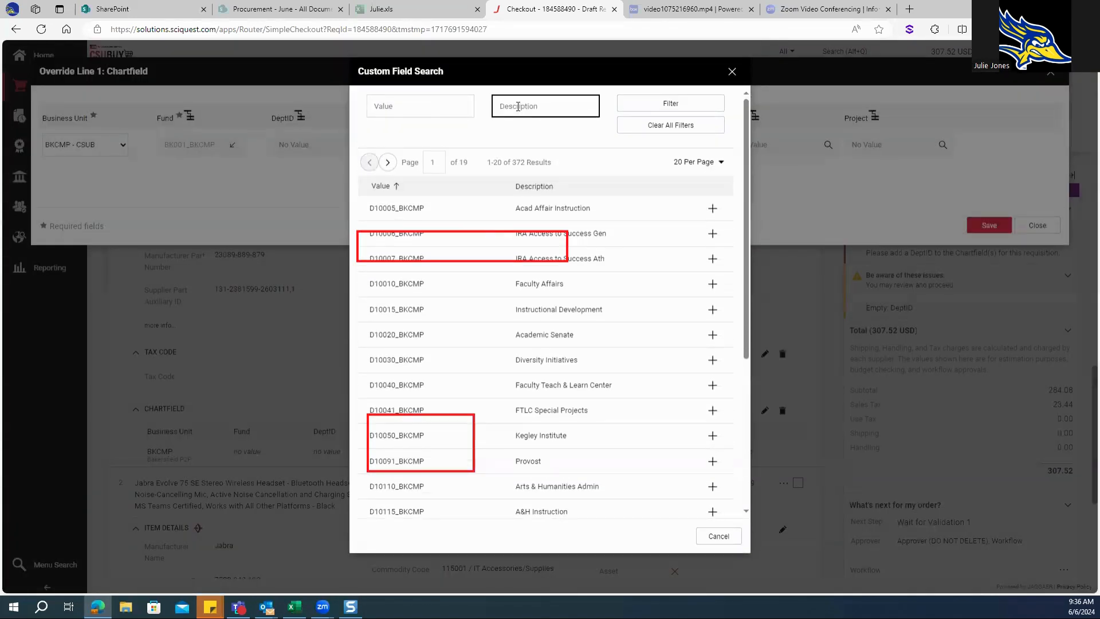
{"action": "type", "text": "roc"}
{"action": "key", "text": "Return"}
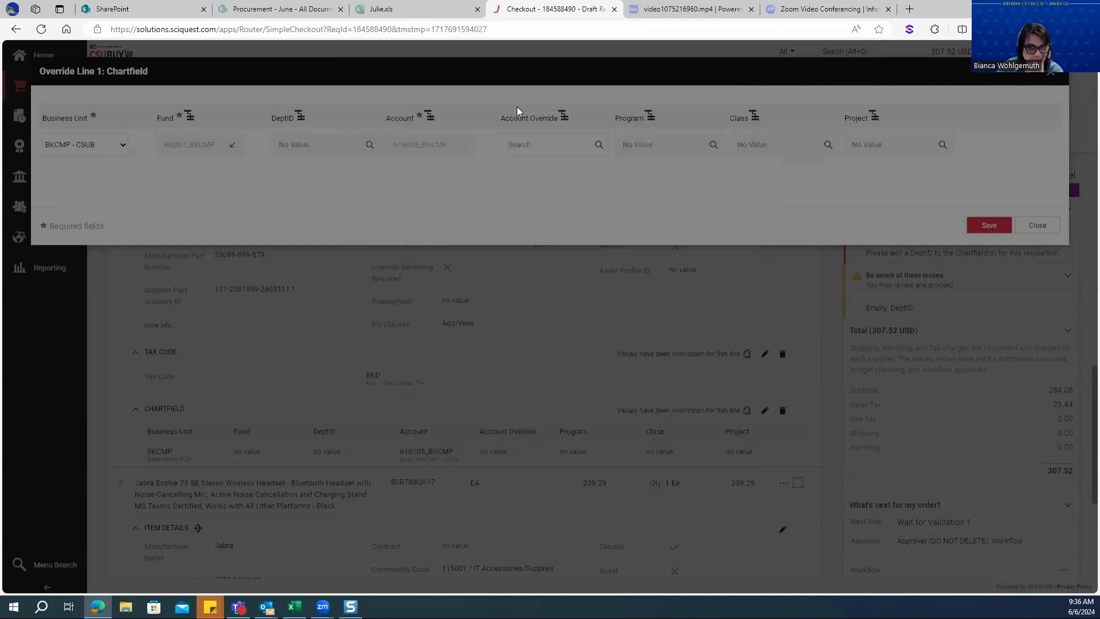
{"action": "left_click", "coordinate": [720, 180]}
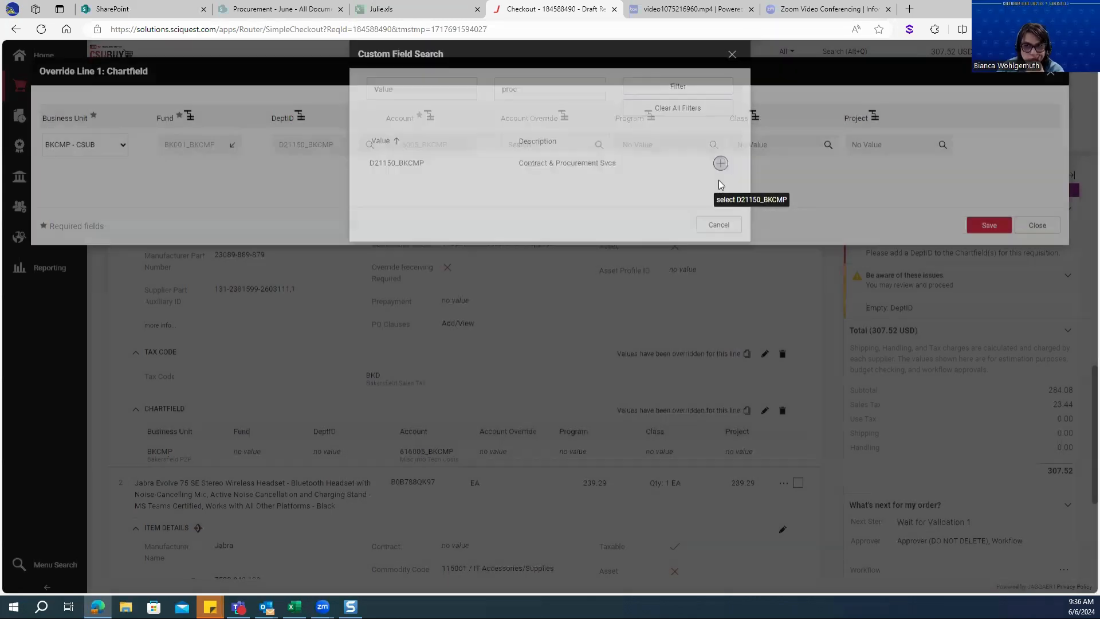
Leave line 1's account override empty, then validate and save the chartfield override
{"action": "left_click", "coordinate": [512, 143]}
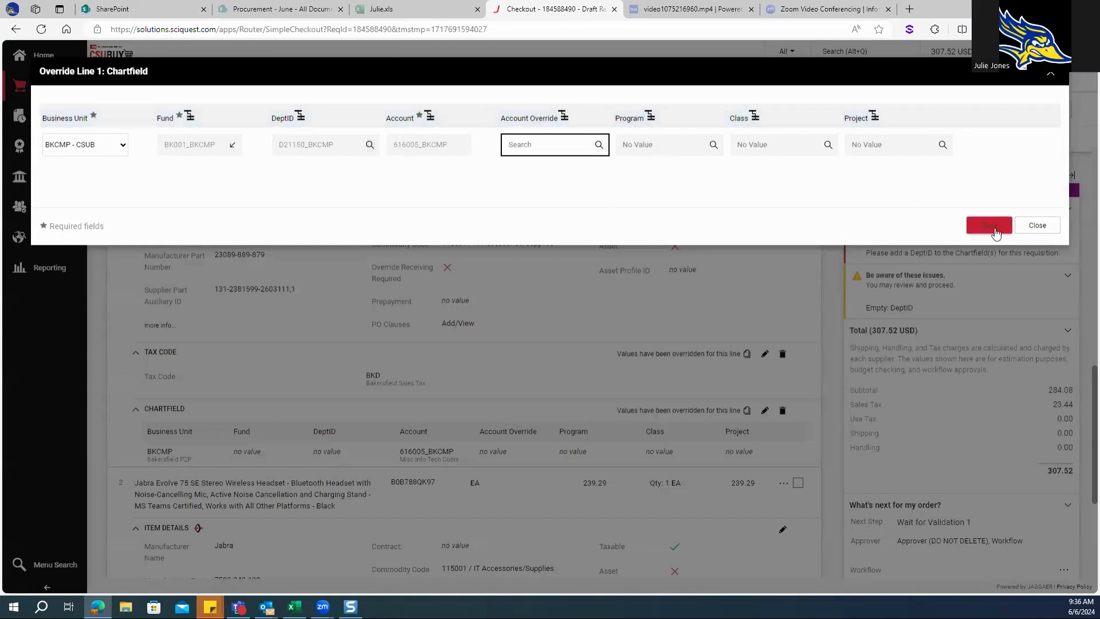
{"action": "left_click", "coordinate": [1024, 186]}
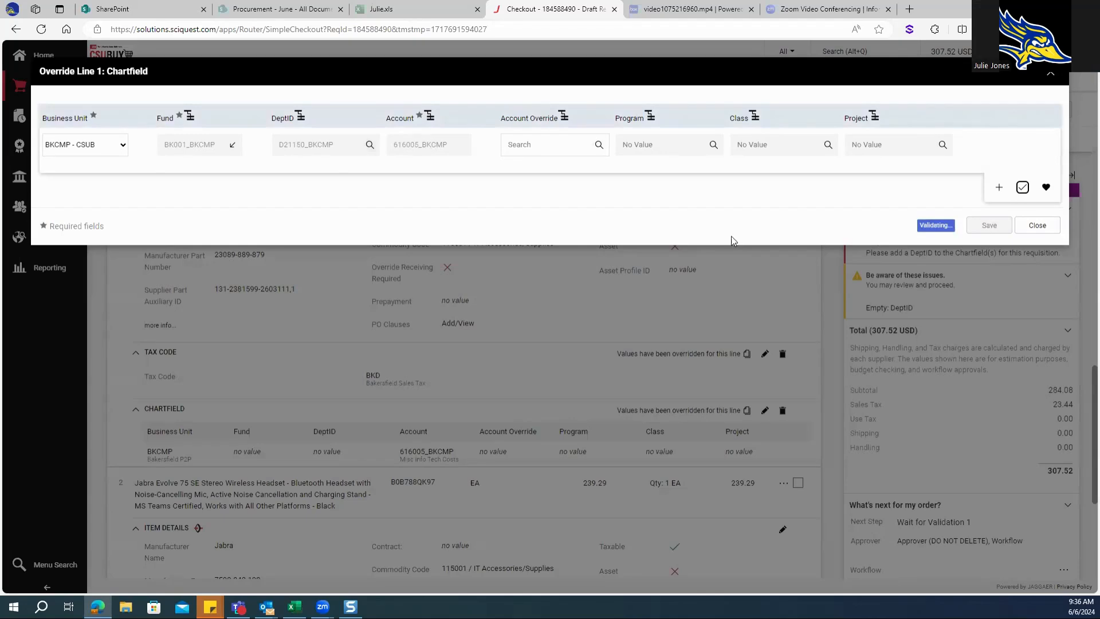
{"action": "left_click", "coordinate": [990, 227]}
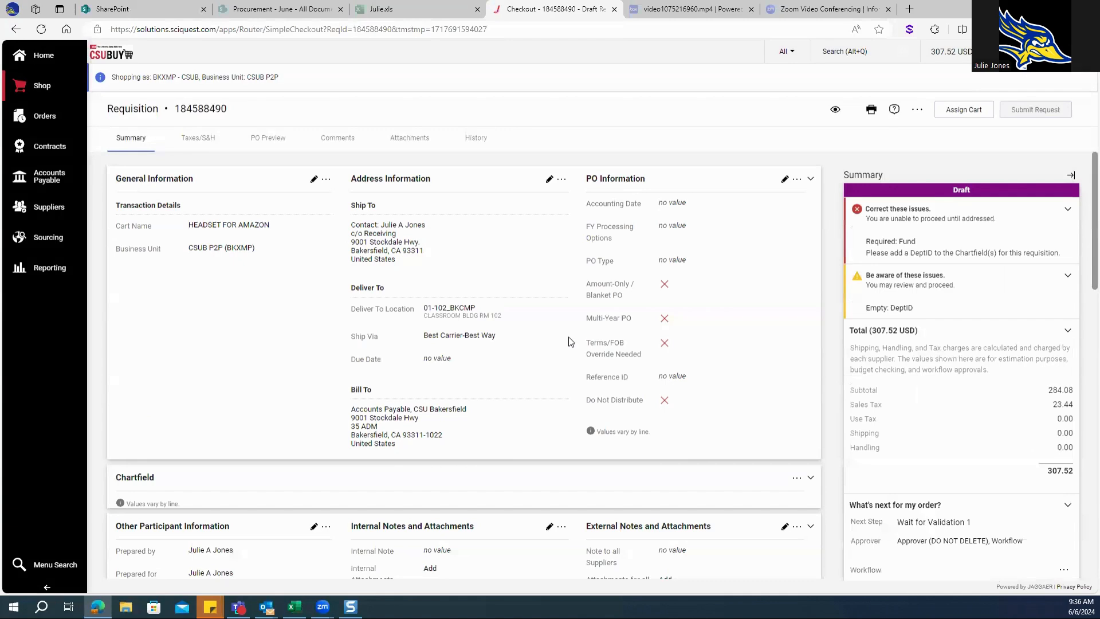
Copy all of line 1's chartfield values to line 2, the Jabra Evolve 75 SE headset
{"action": "scroll", "coordinate": [570, 342], "scroll_direction": "down", "scroll_amount": 8}
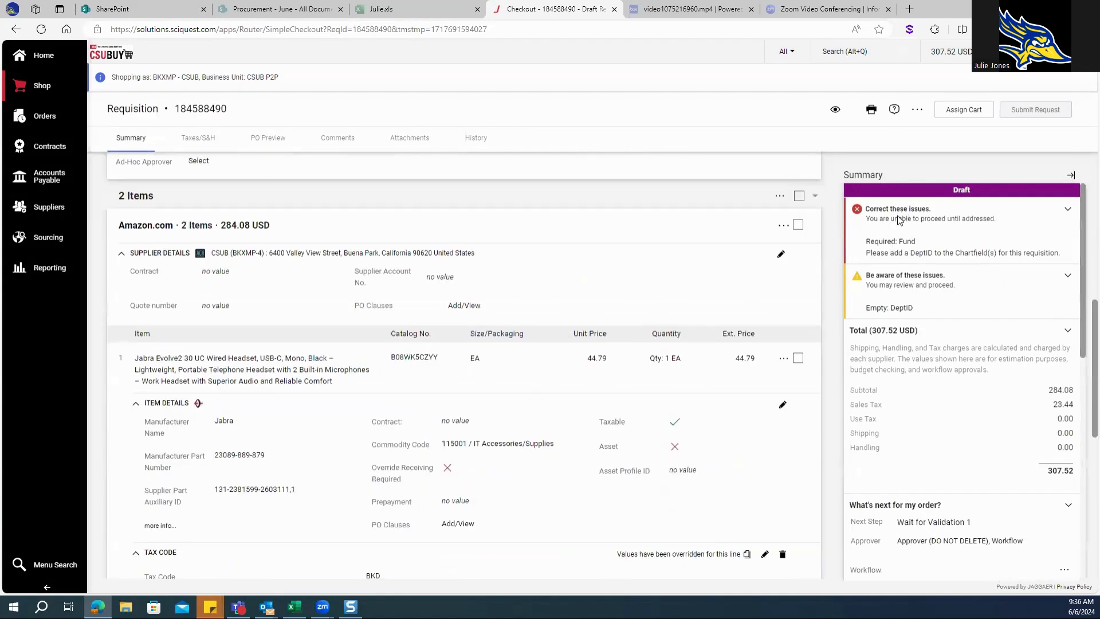
{"action": "scroll", "coordinate": [637, 325], "scroll_direction": "down", "scroll_amount": 7}
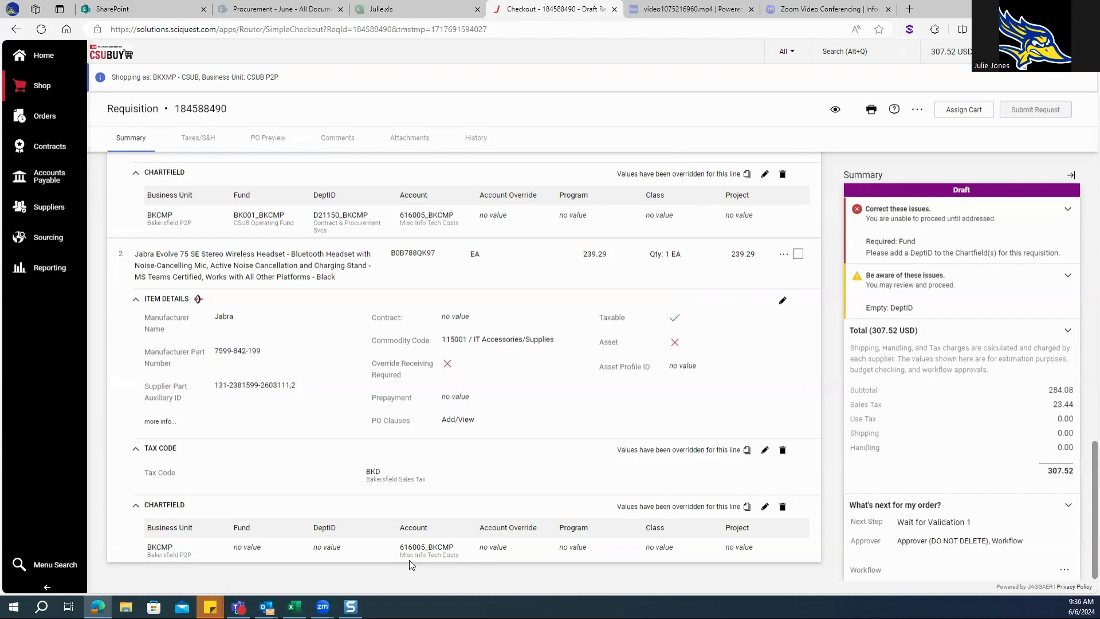
{"action": "left_click", "coordinate": [747, 174]}
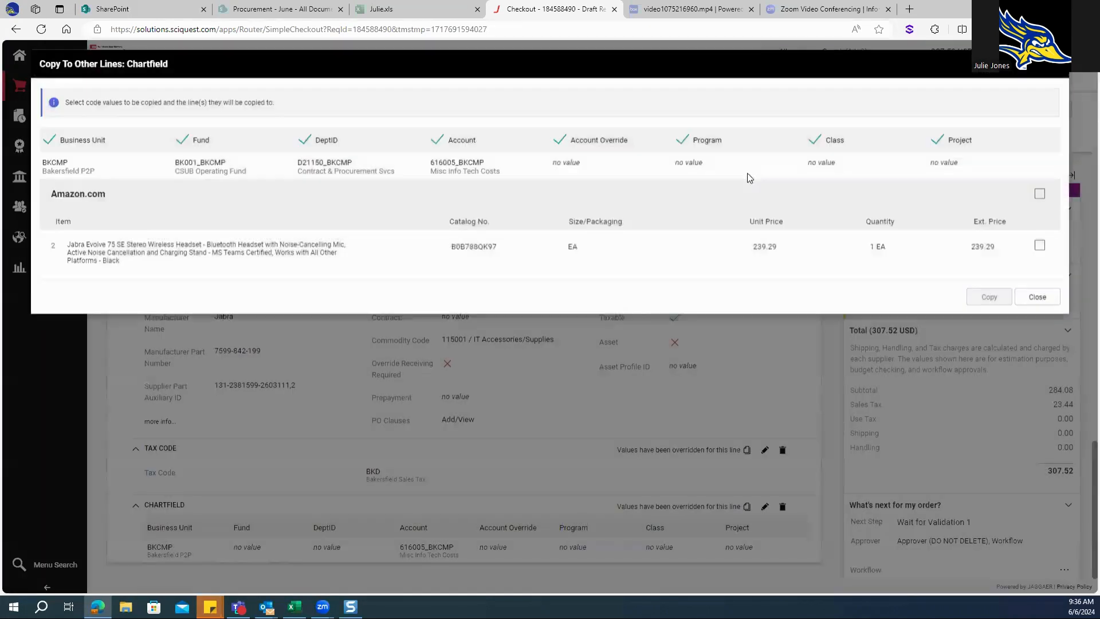
{"action": "left_click", "coordinate": [1039, 252]}
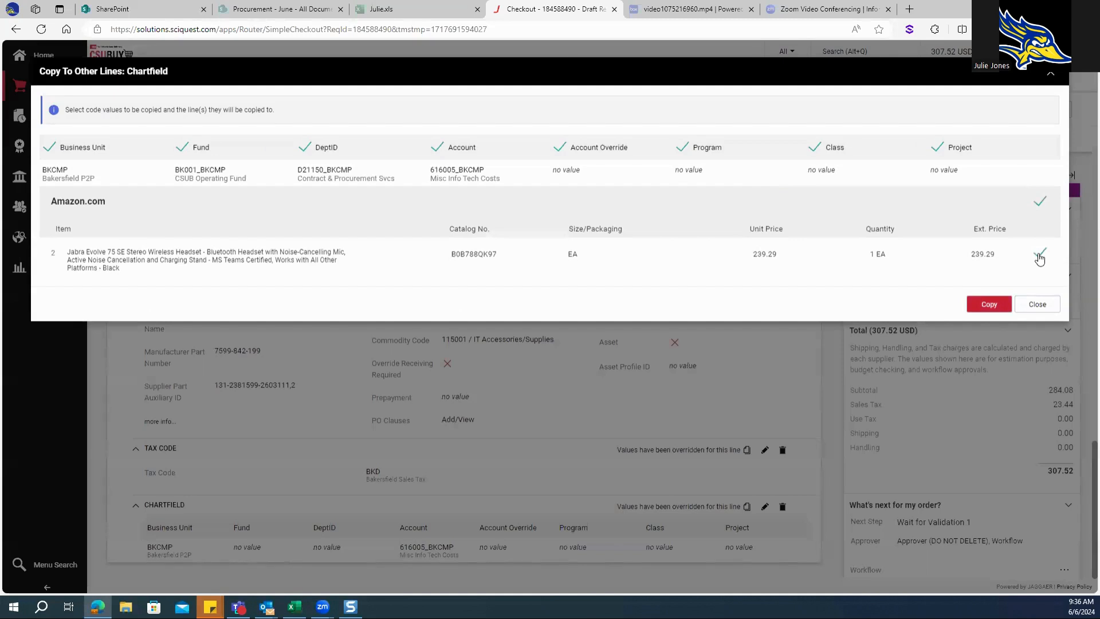
{"action": "left_click", "coordinate": [985, 308]}
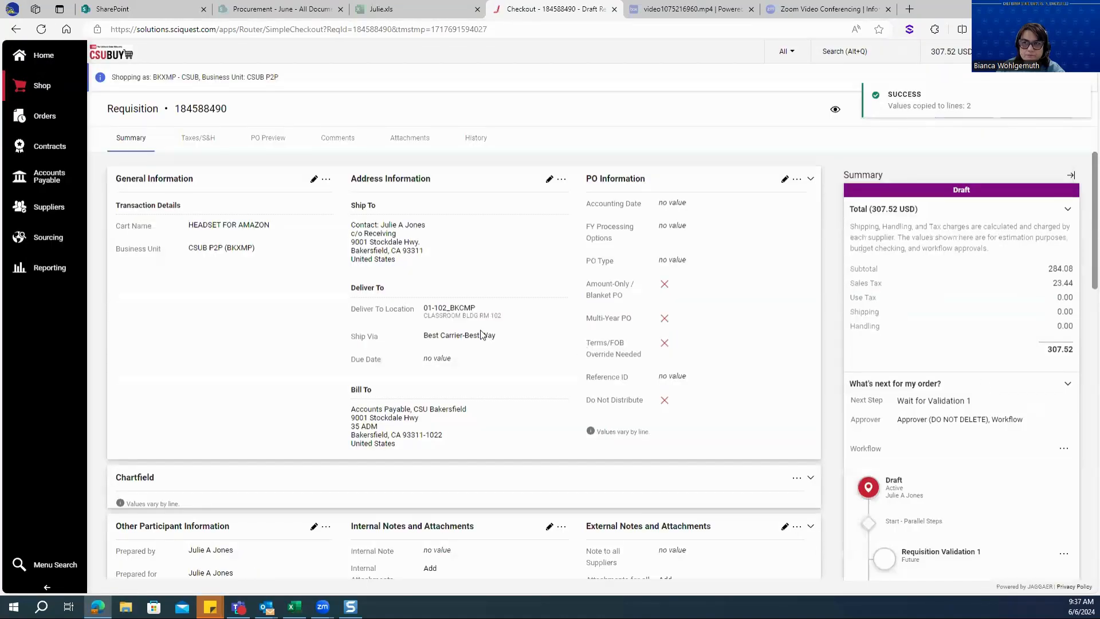
Check the copied chartfield values on line 2 and review the requisition's summary, approval workflow and item lines
{"action": "scroll", "coordinate": [480, 335], "scroll_direction": "down", "scroll_amount": 15}
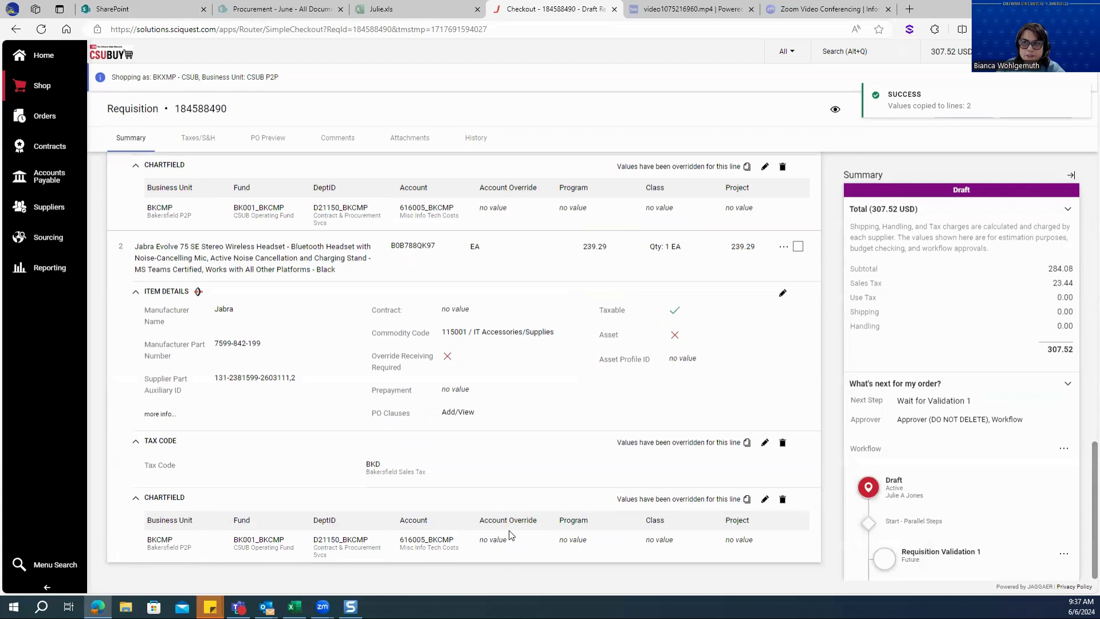
{"action": "scroll", "coordinate": [961, 420], "scroll_direction": "down", "scroll_amount": 2}
{"action": "scroll", "coordinate": [687, 401], "scroll_direction": "up", "scroll_amount": 5}
{"action": "scroll", "coordinate": [676, 429], "scroll_direction": "up", "scroll_amount": 10}
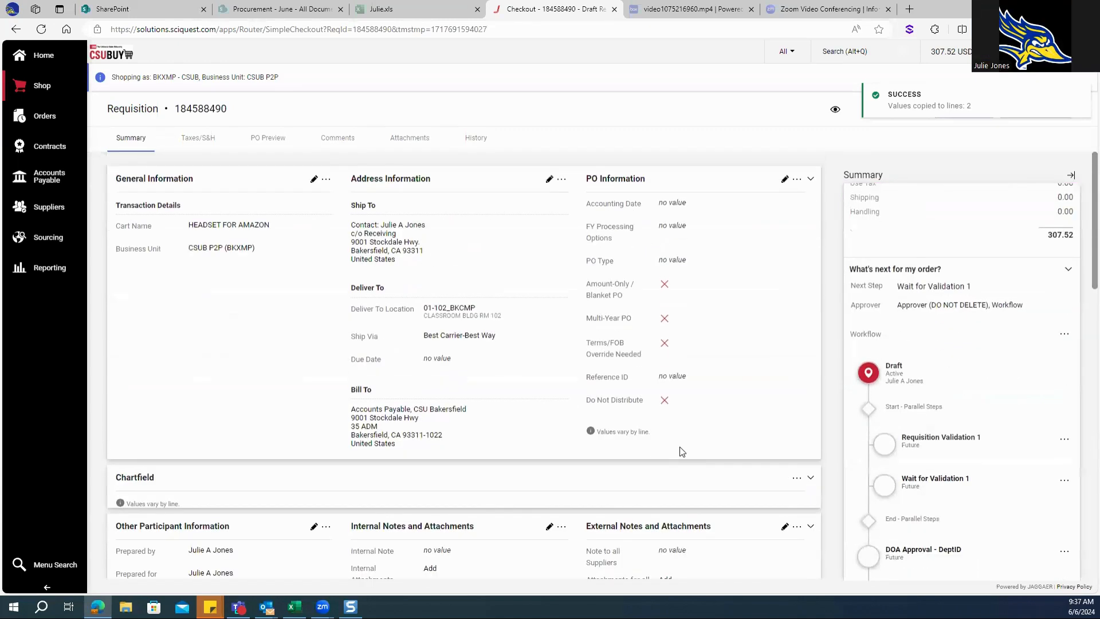
{"action": "scroll", "coordinate": [912, 376], "scroll_direction": "up", "scroll_amount": 2}
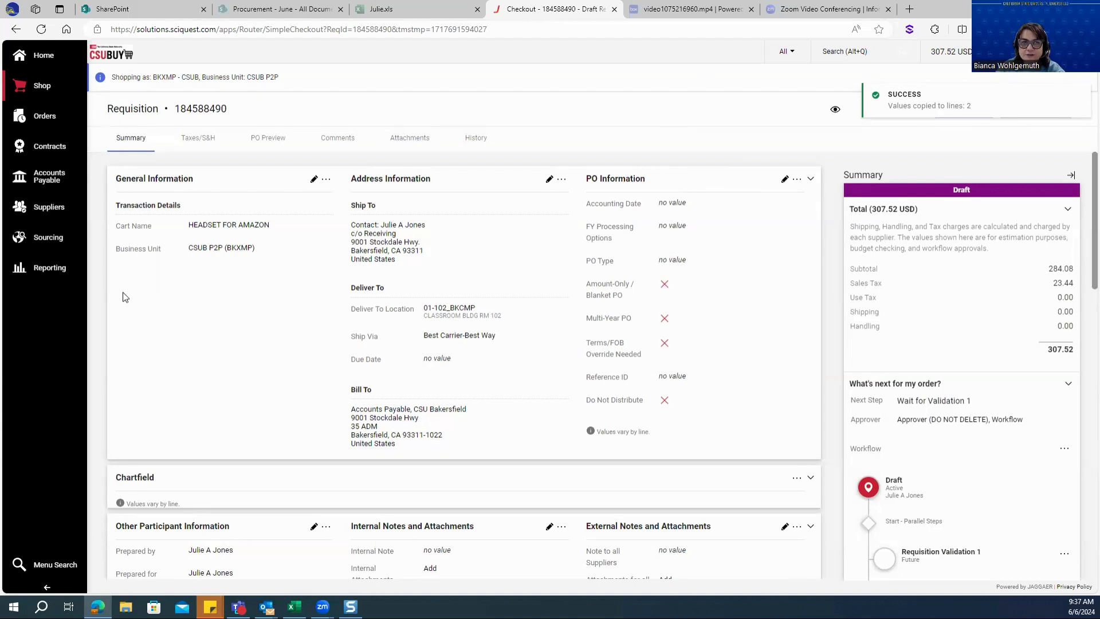
{"action": "scroll", "coordinate": [292, 314], "scroll_direction": "down", "scroll_amount": 5}
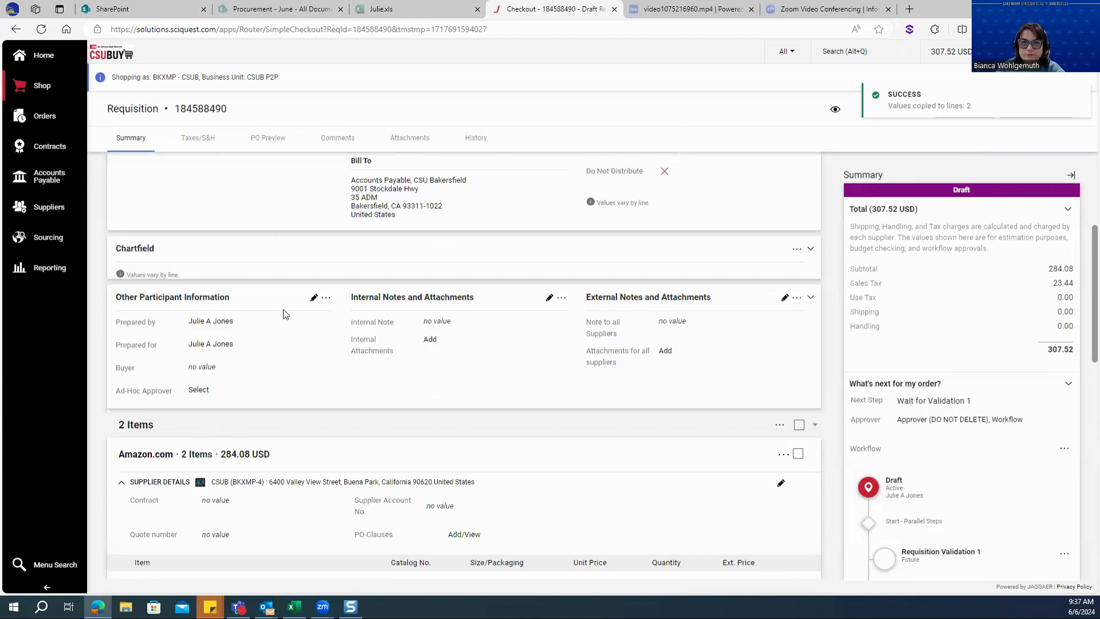
{"action": "scroll", "coordinate": [290, 313], "scroll_direction": "down", "scroll_amount": 4}
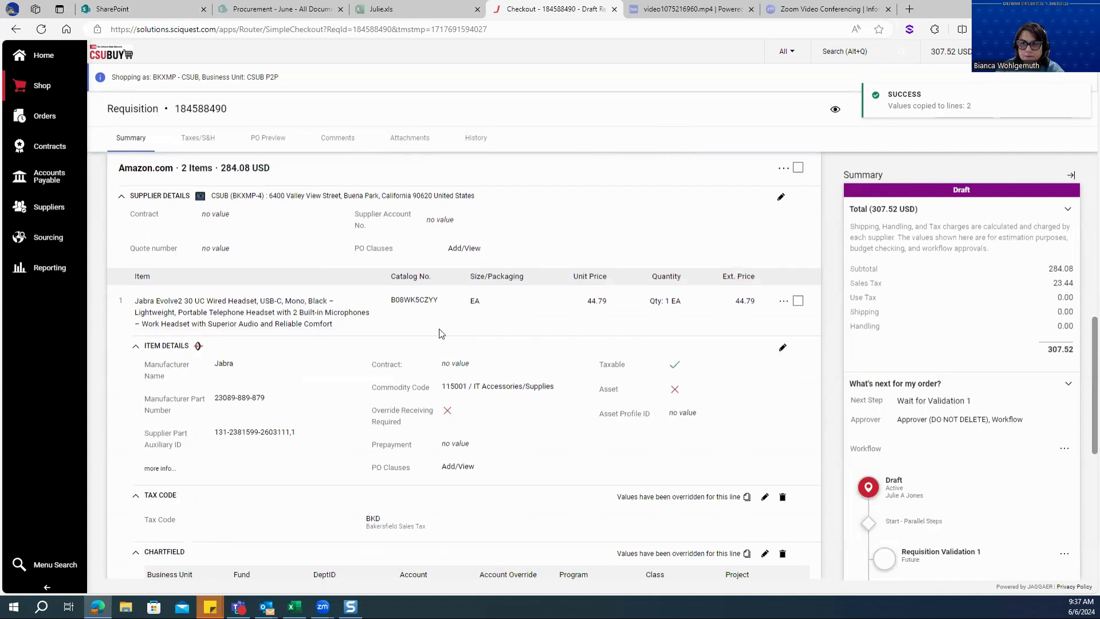